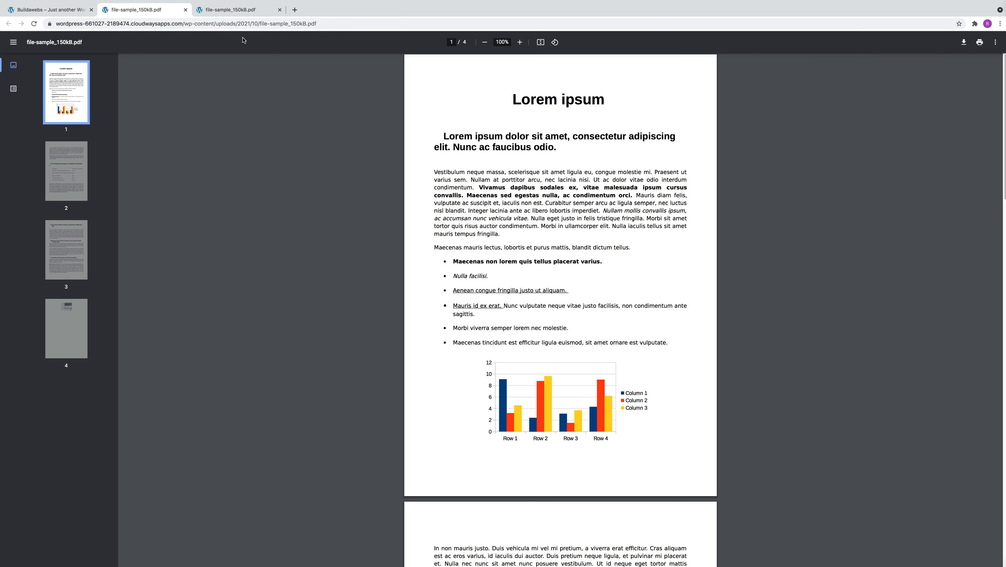
pyautogui.click(66, 13)
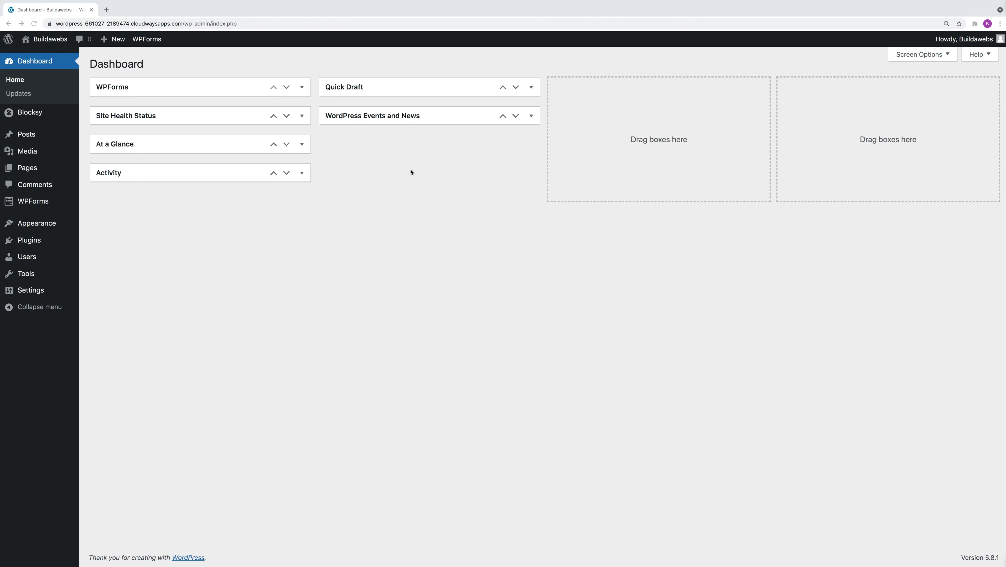
# Upload file-sample_150kB.pdf from the Downloads folder to the media library and copy its URL.
pyautogui.moveTo(25, 154)
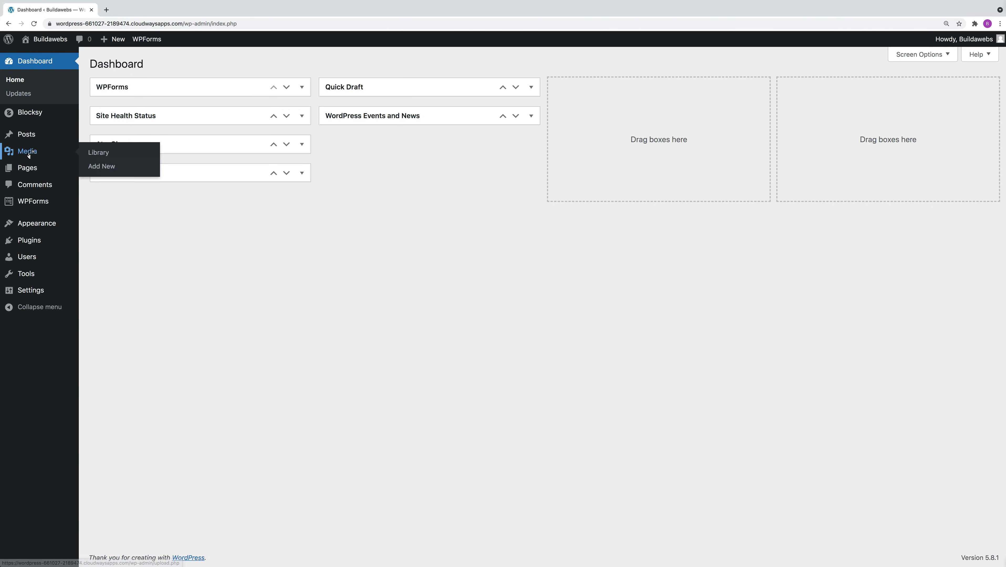
pyautogui.click(102, 166)
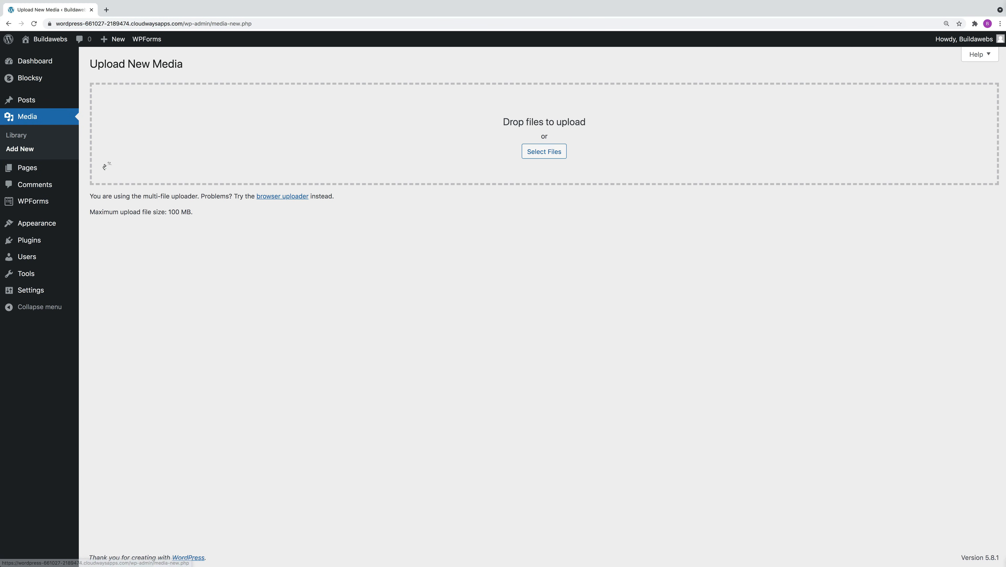
pyautogui.click(541, 153)
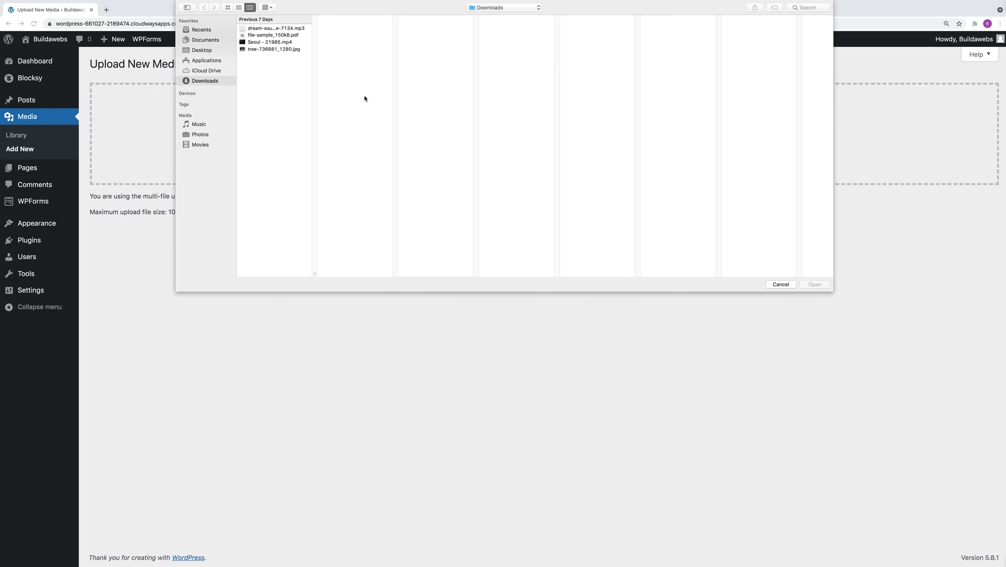
pyautogui.click(279, 35)
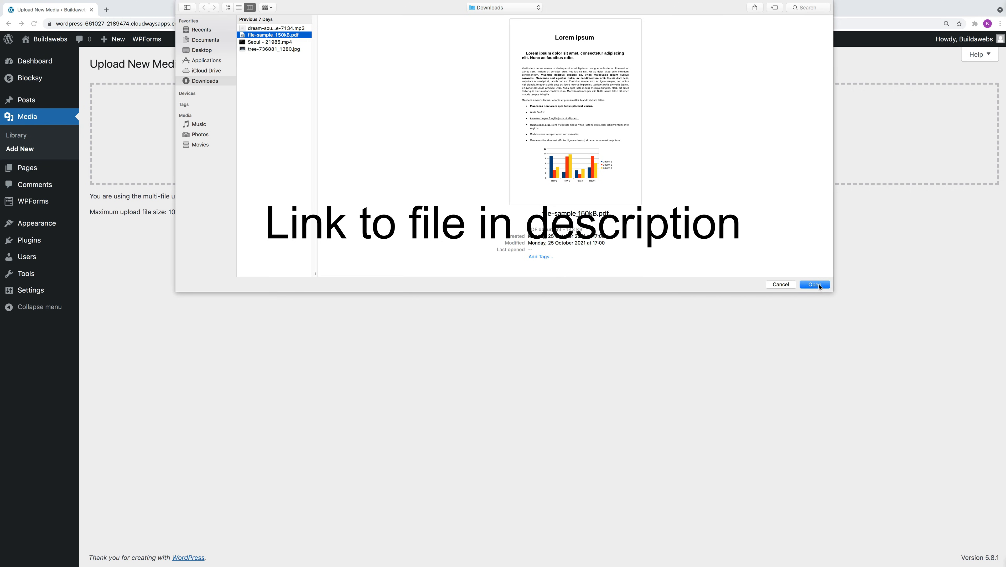
pyautogui.click(814, 285)
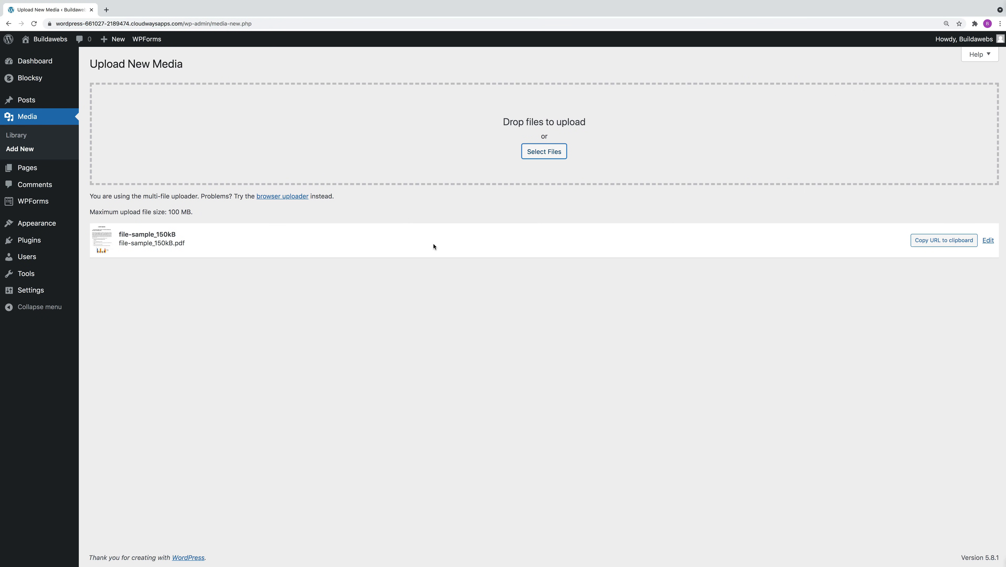
pyautogui.click(939, 241)
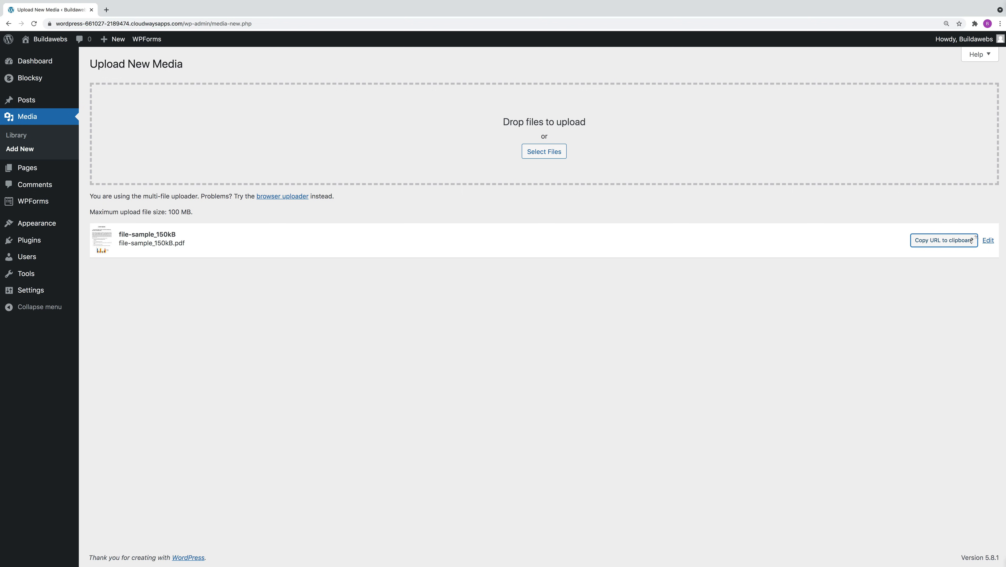
# Open the post "Quis Lectus Nulla Volutpat Diamut Venenatis" for editing.
pyautogui.moveTo(39, 102)
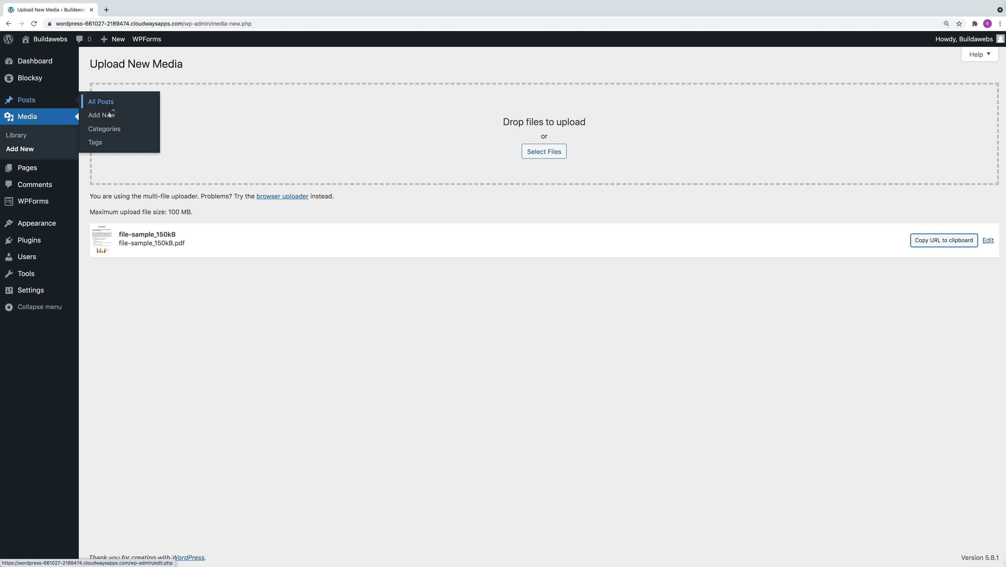
pyautogui.click(105, 103)
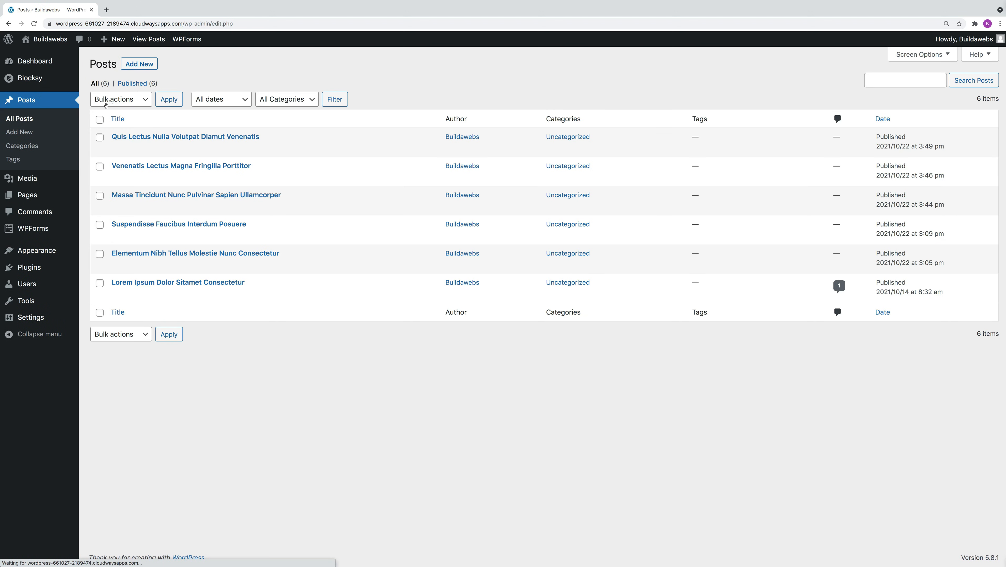
pyautogui.click(119, 148)
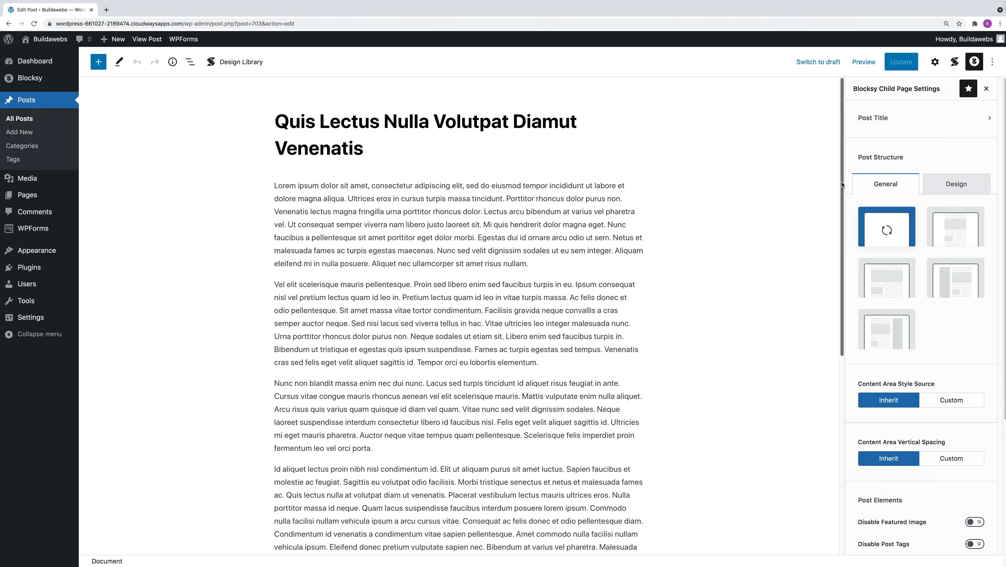
# Add a Buttons block in a new line below the post's last paragraph.
pyautogui.scroll(-8, 781, 375)
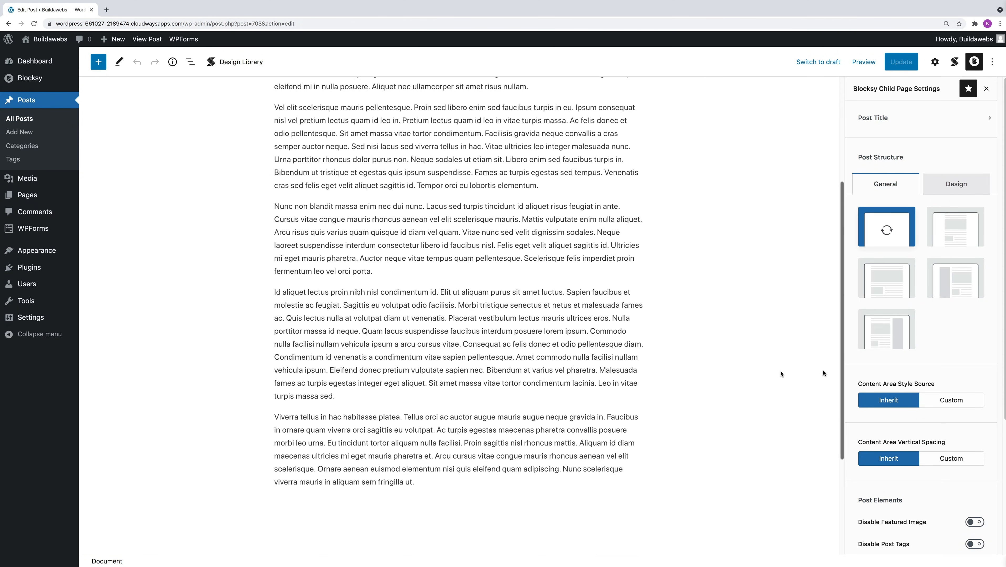
pyautogui.click(424, 336)
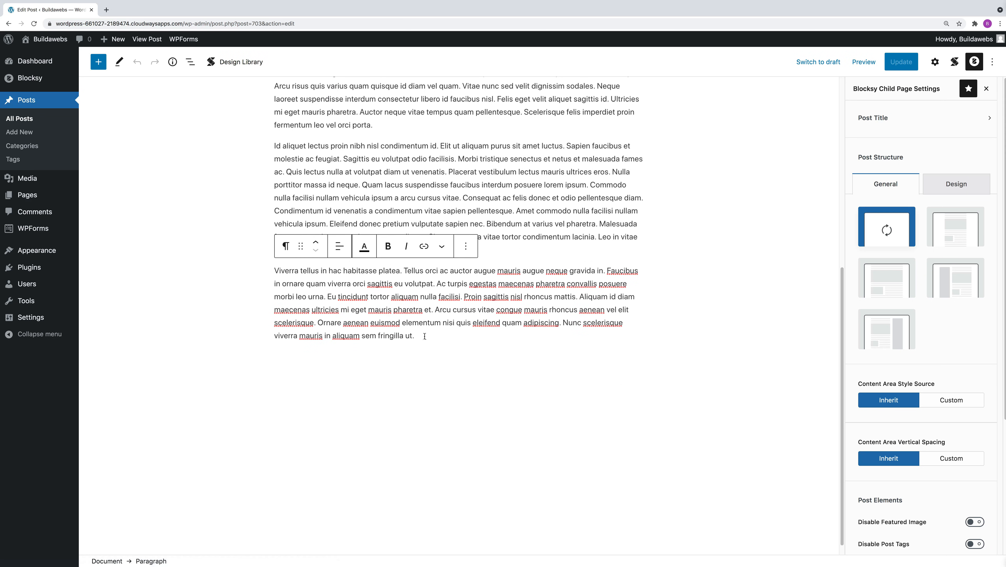
pyautogui.press('Return')
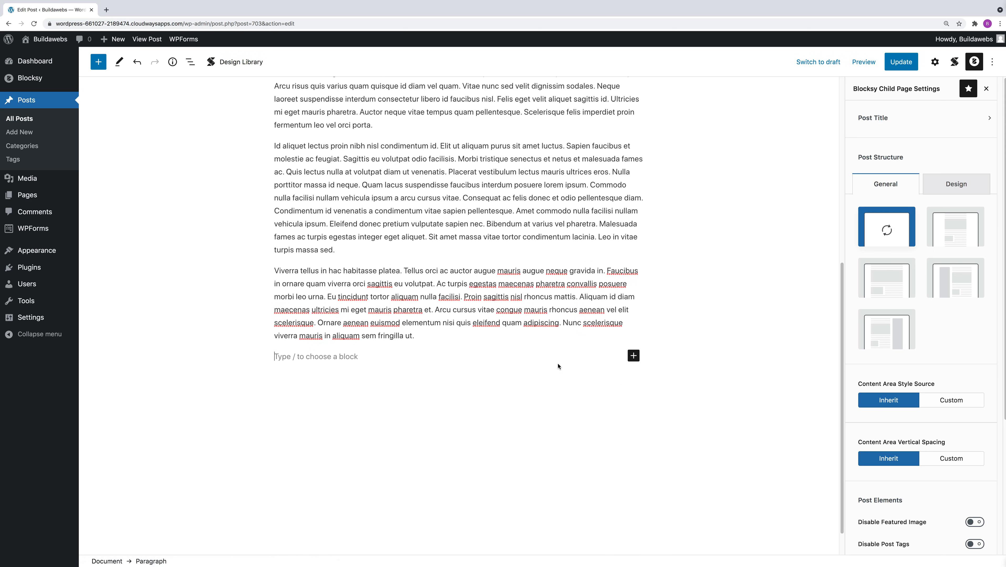
pyautogui.click(633, 355)
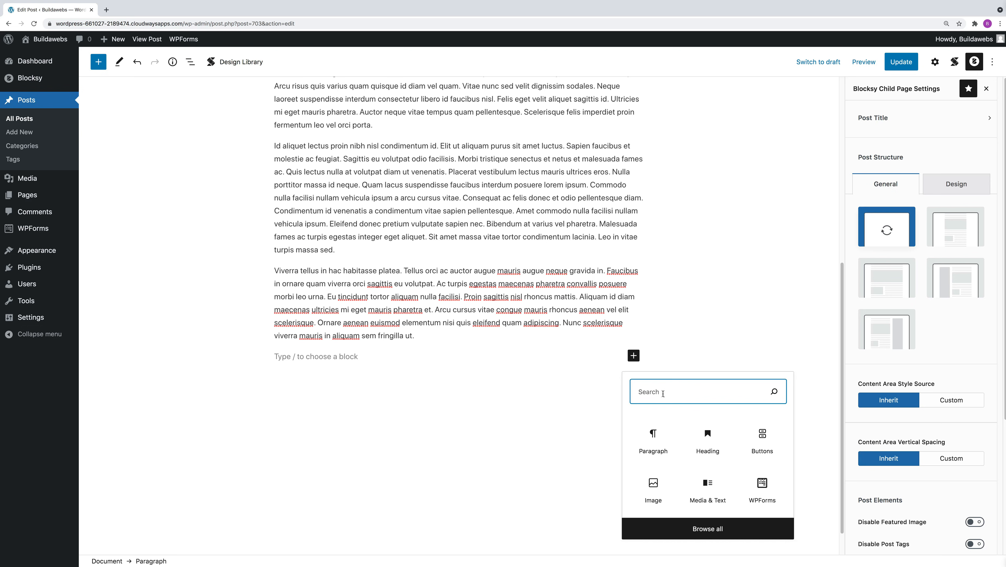
pyautogui.write('butt')
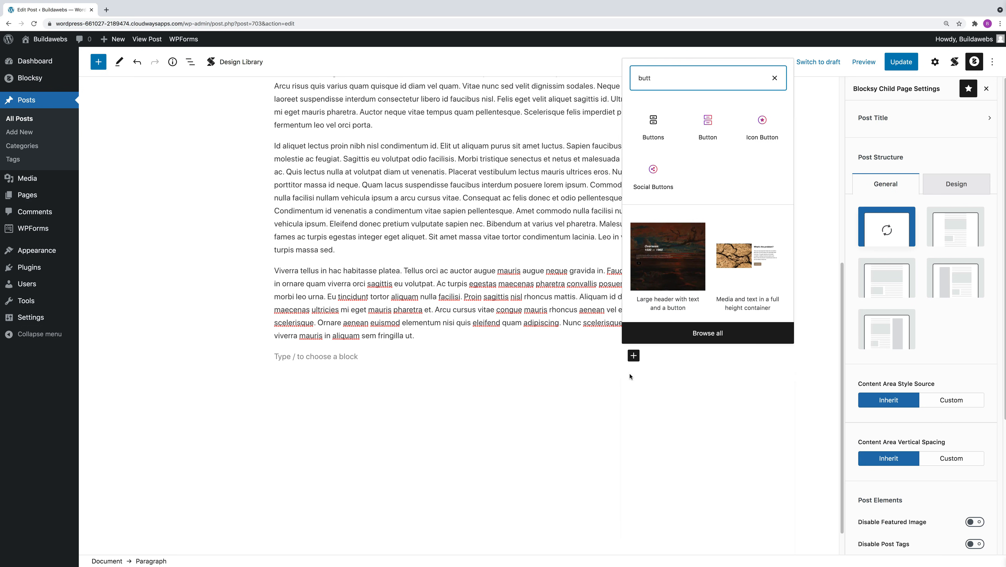
pyautogui.click(653, 127)
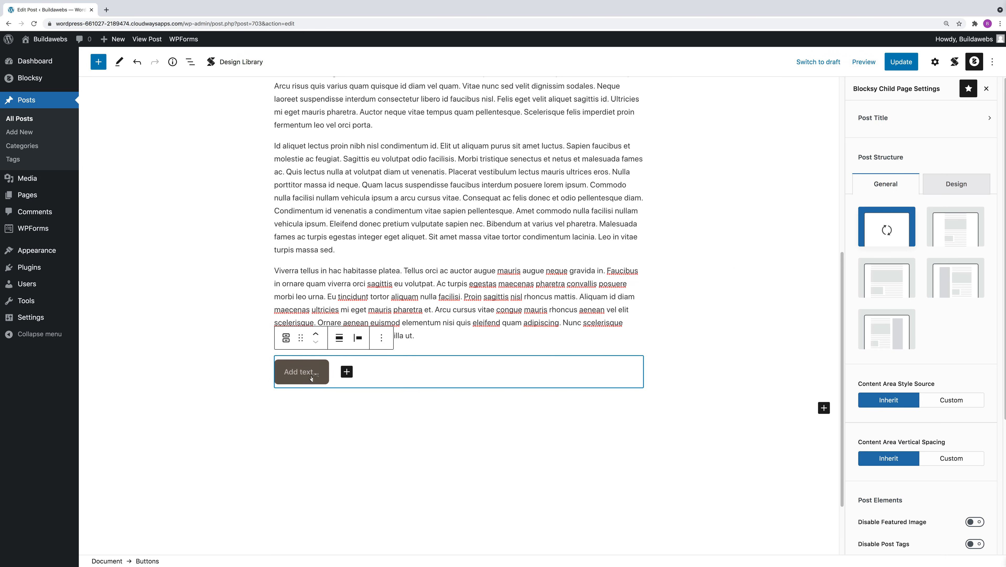
# Label the new button "Download a free guide".
pyautogui.click(309, 374)
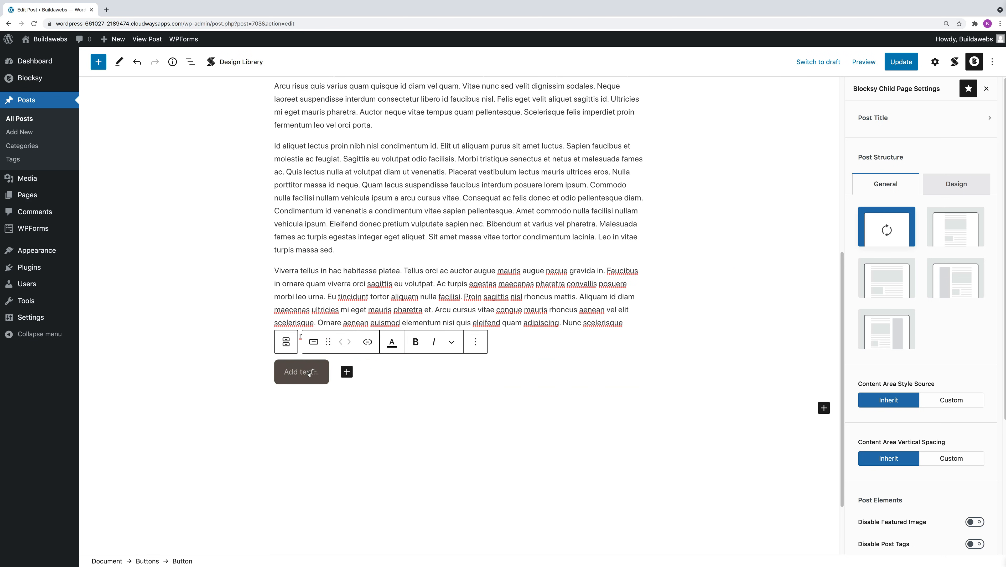
pyautogui.write('Down')
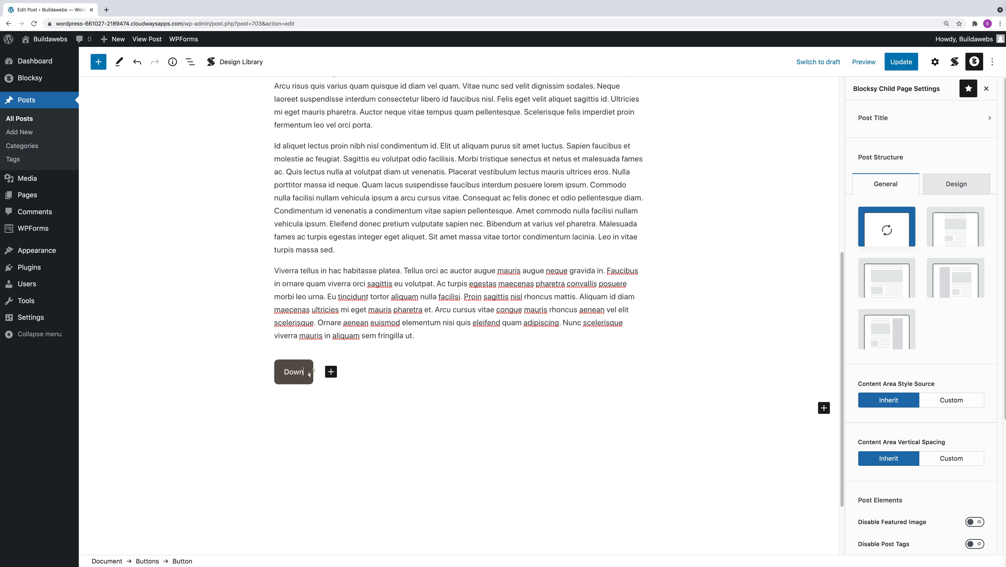
pyautogui.write('load a free guide')
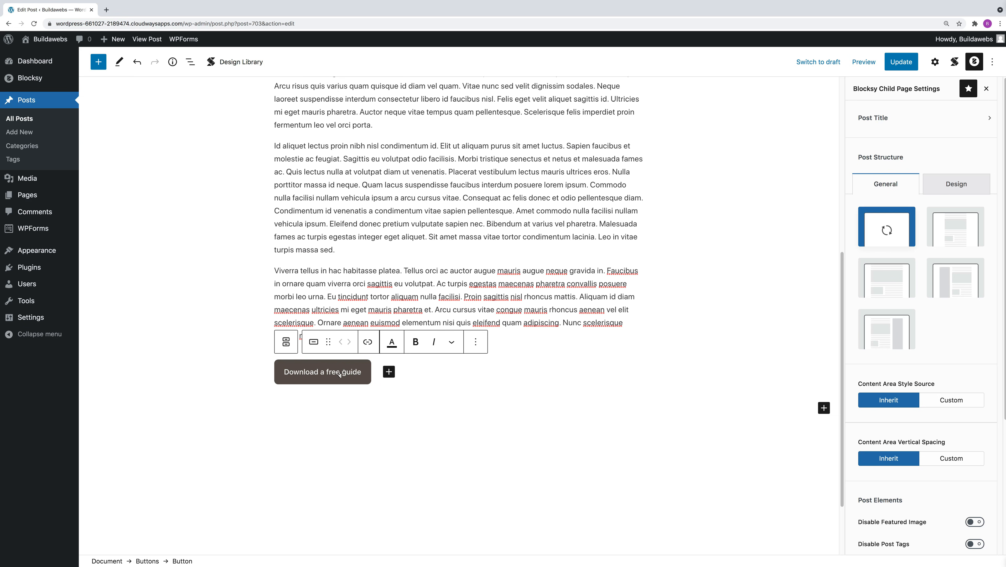
# Link the button to the copied PDF URL and make the link open in a new tab.
pyautogui.click(367, 344)
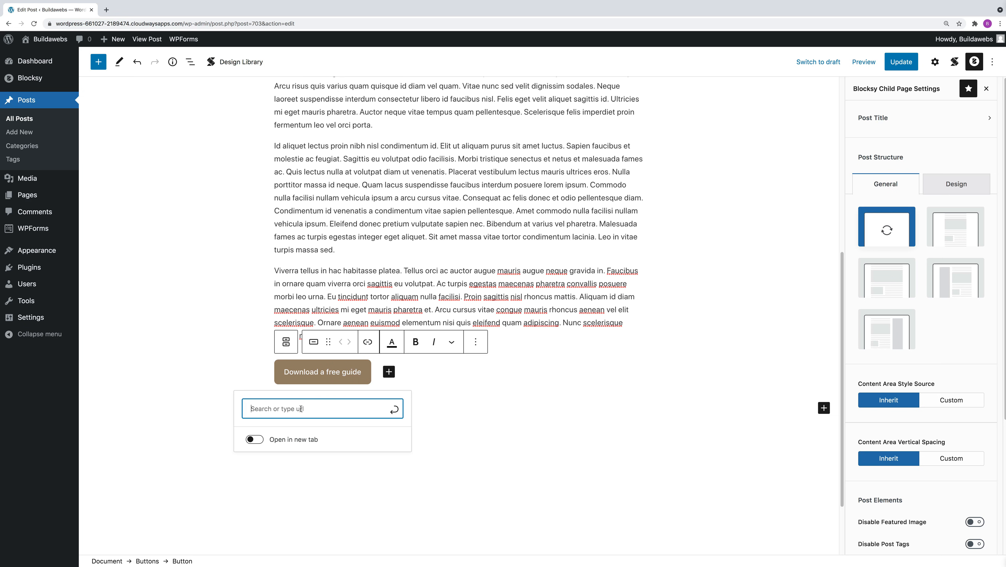
pyautogui.write('https://wordpress-661027-2189474.cloudwaysapps.com/wp-content/uploads/2021/10/file-sample_150kB.pdf')
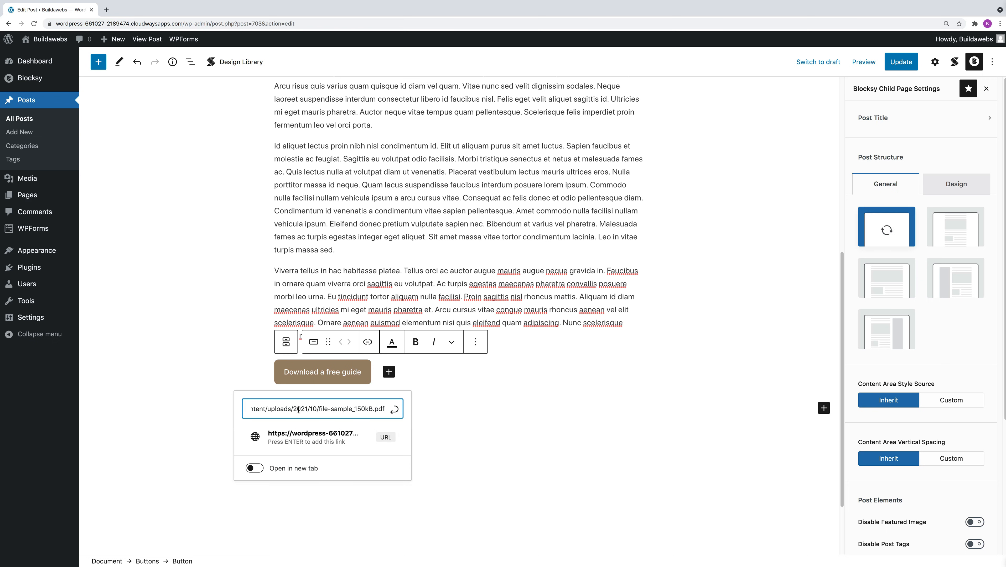
pyautogui.click(325, 438)
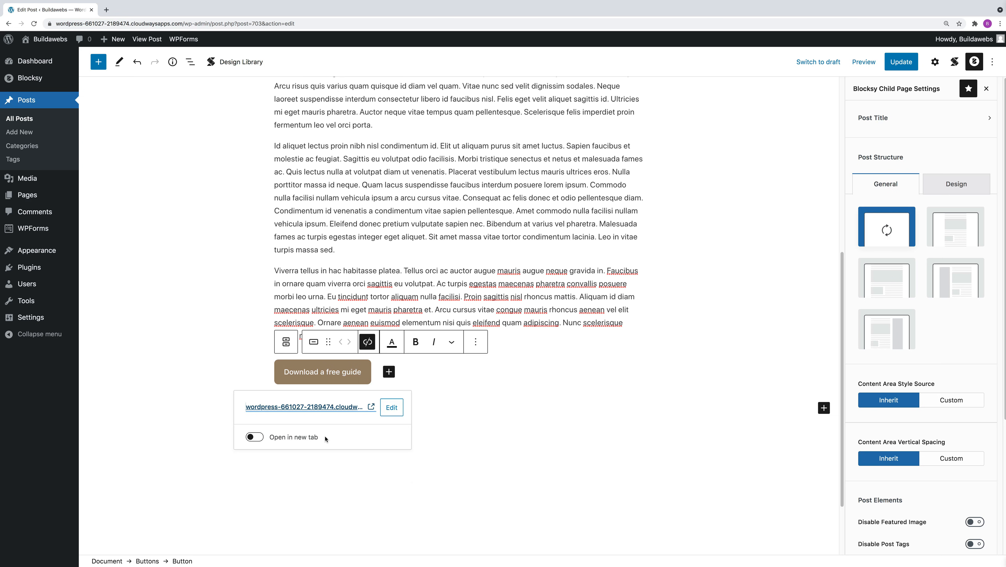
pyautogui.click(254, 437)
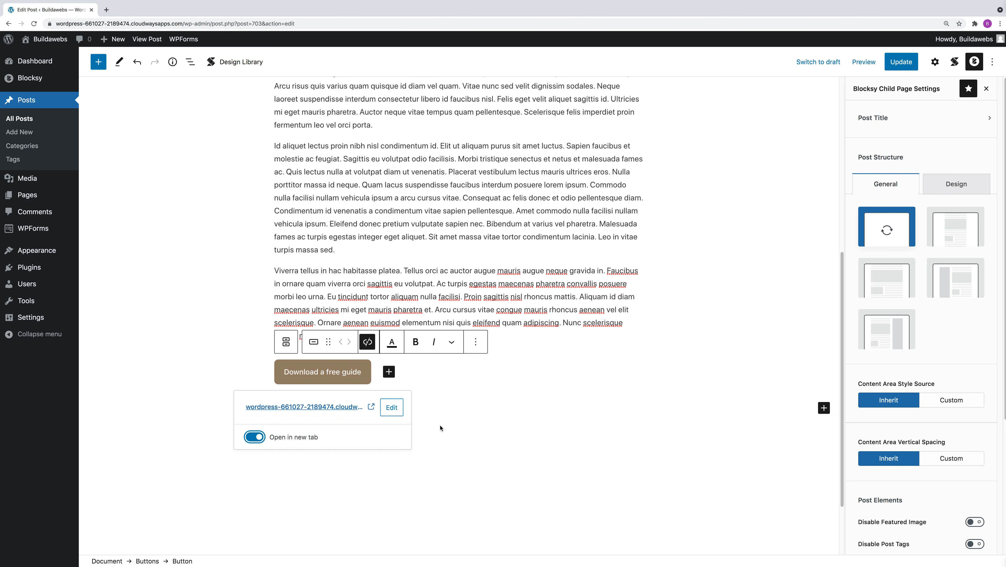
pyautogui.click(464, 399)
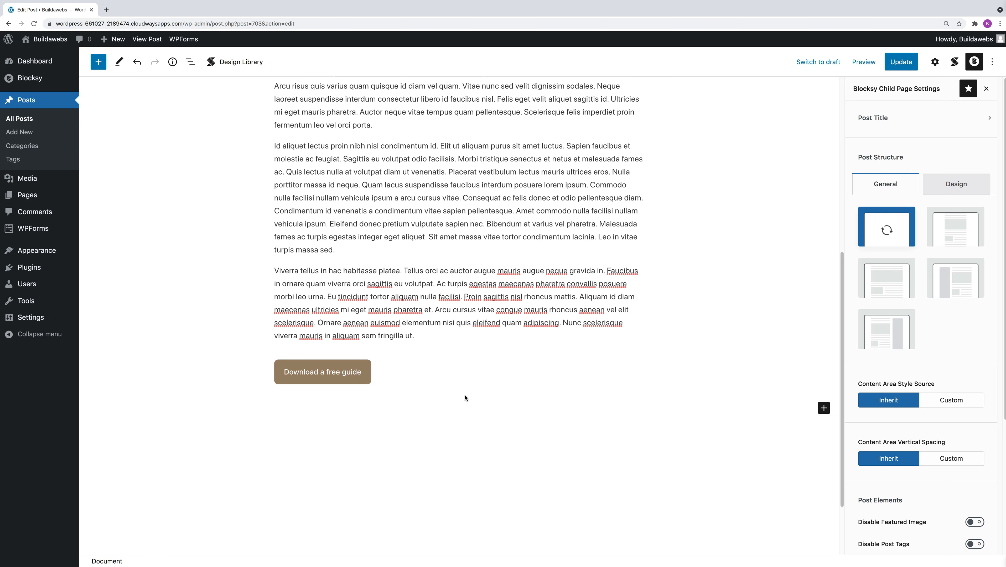
# Update the post and preview it in a new tab.
pyautogui.click(901, 63)
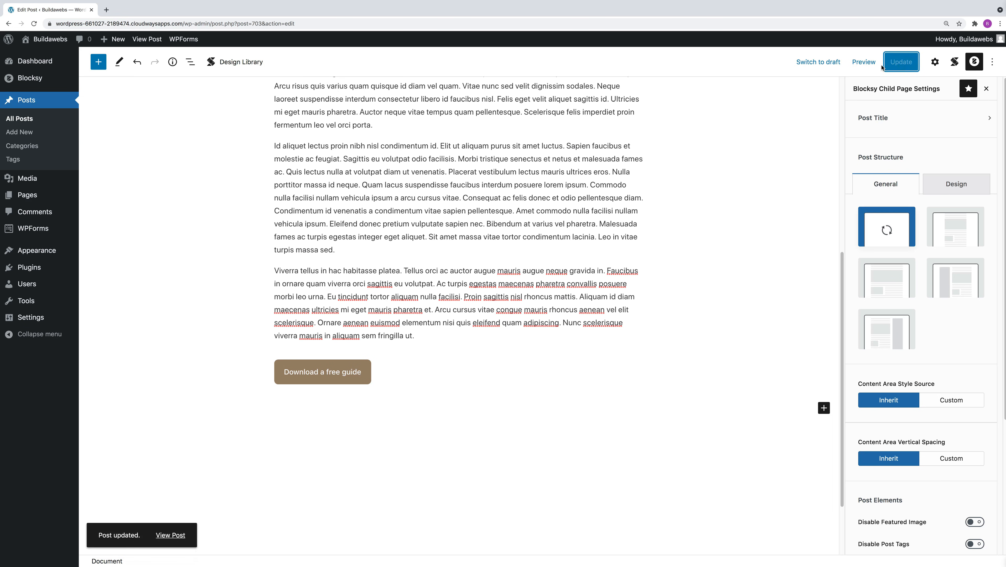
pyautogui.click(862, 62)
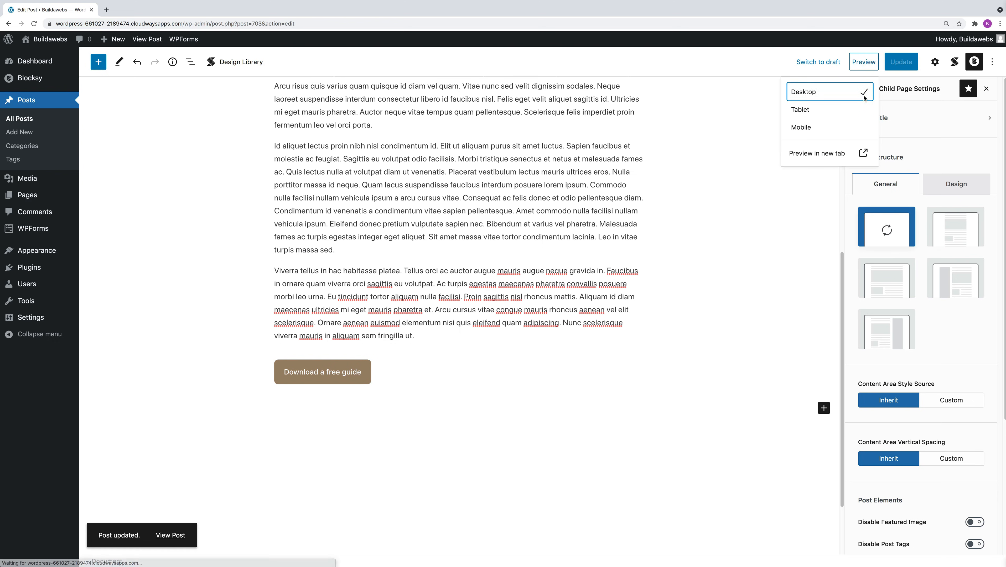
pyautogui.click(827, 155)
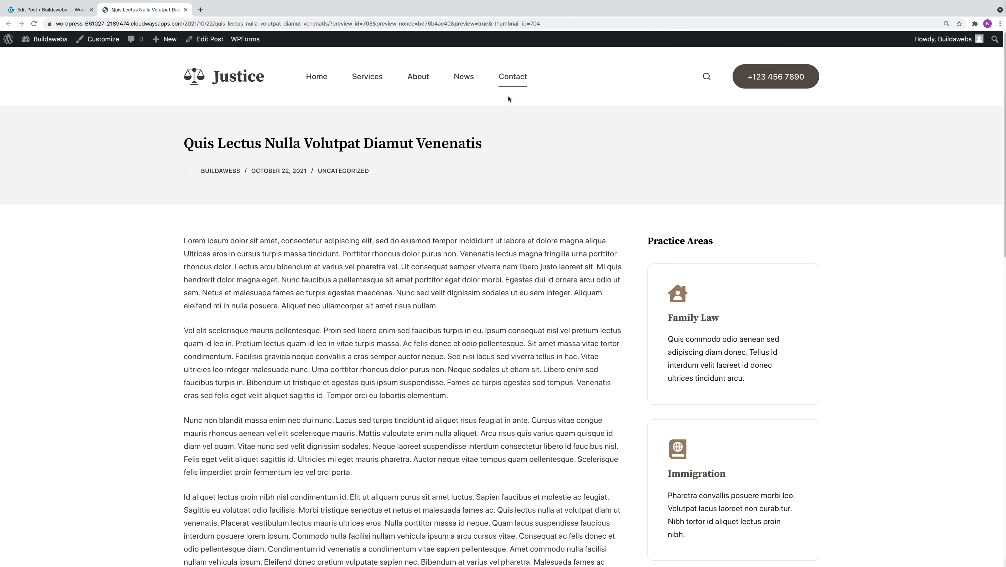
# Test the "Download a free guide" button in the post preview, and close the PDF and preview tabs.
pyautogui.scroll(-8, 994, 329)
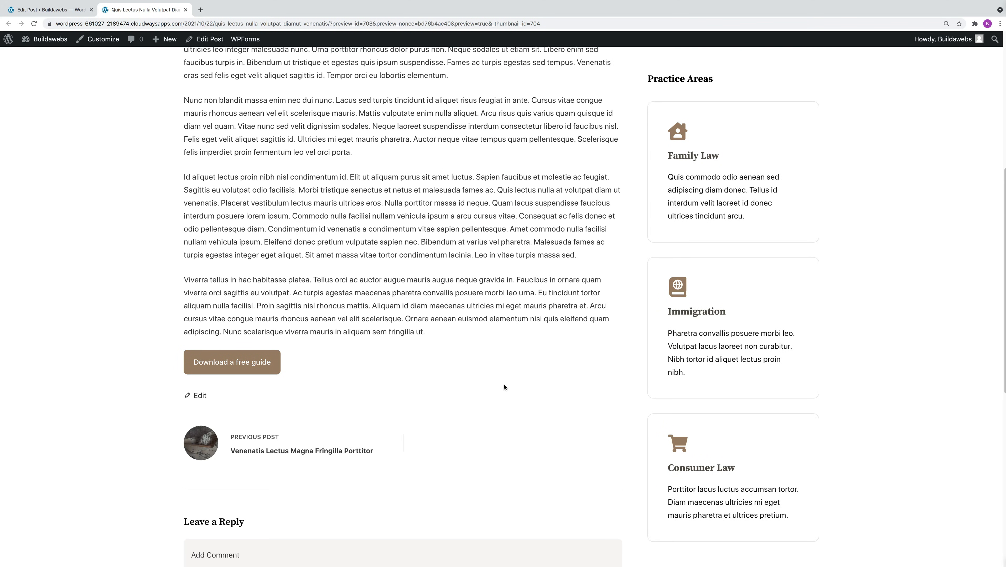
pyautogui.click(242, 363)
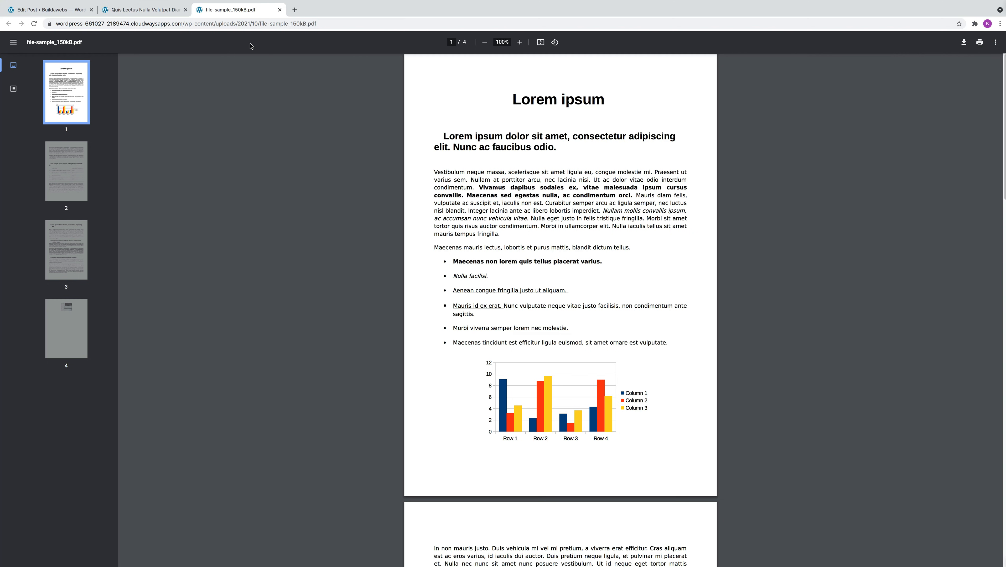
pyautogui.click(279, 10)
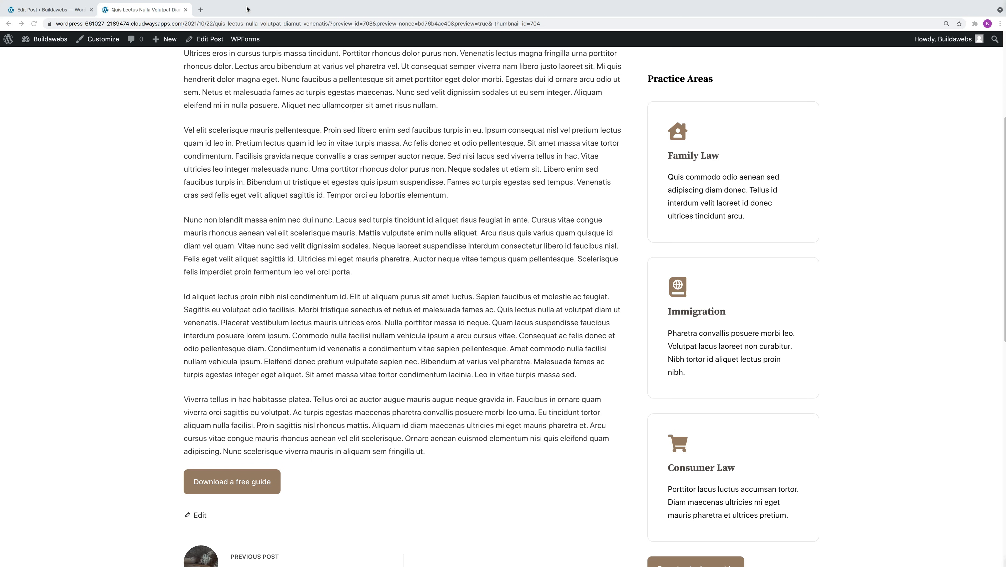
pyautogui.click(186, 10)
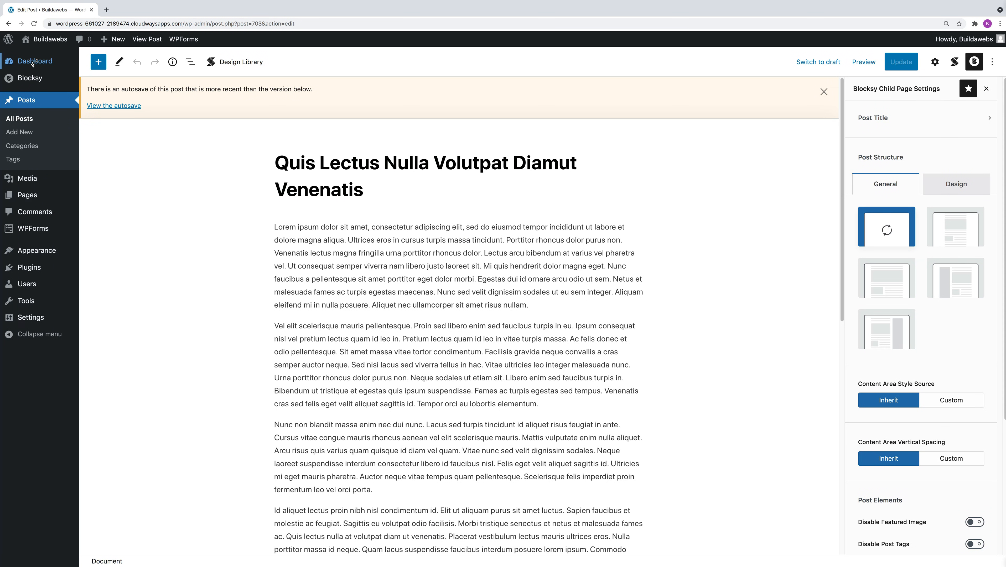
# Open the site's widget areas and add a Buttons block at the end of the Main Sidebar.
pyautogui.moveTo(33, 64)
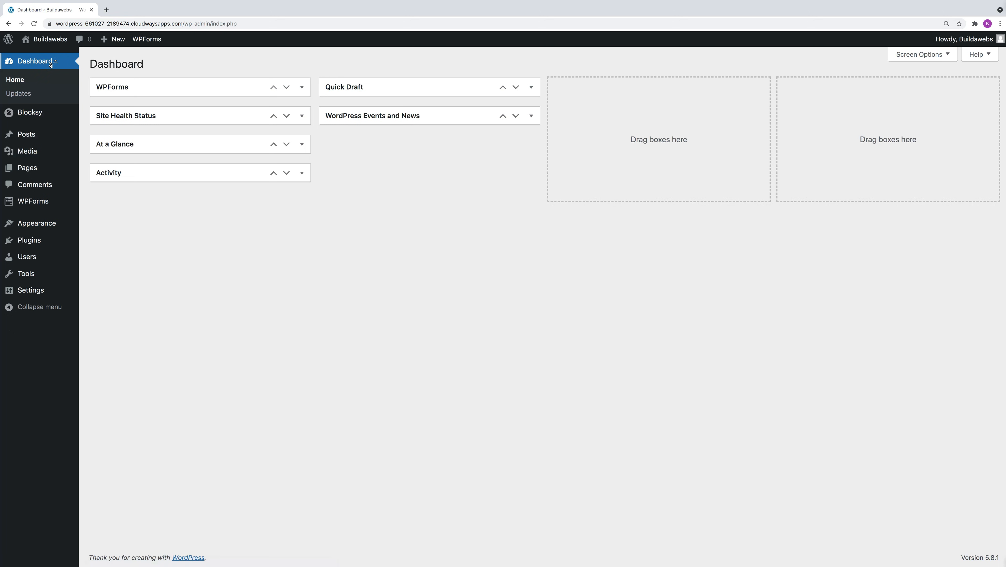
pyautogui.moveTo(50, 230)
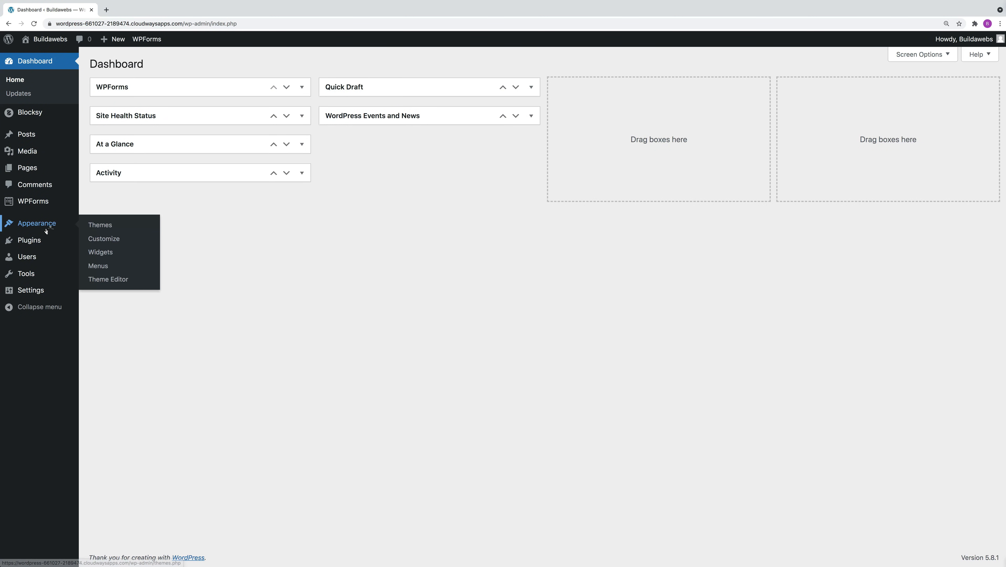
pyautogui.click(105, 253)
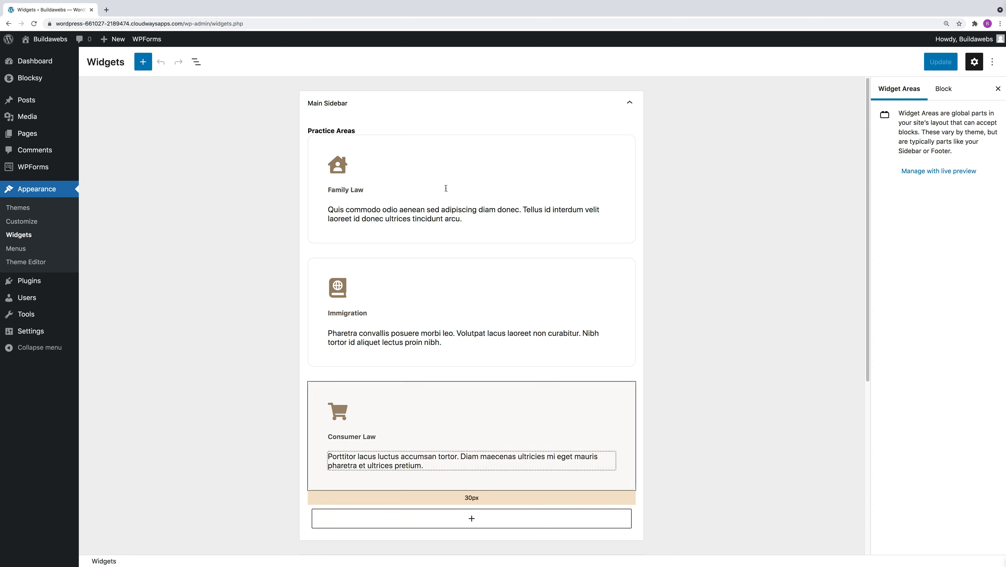
pyautogui.click(472, 519)
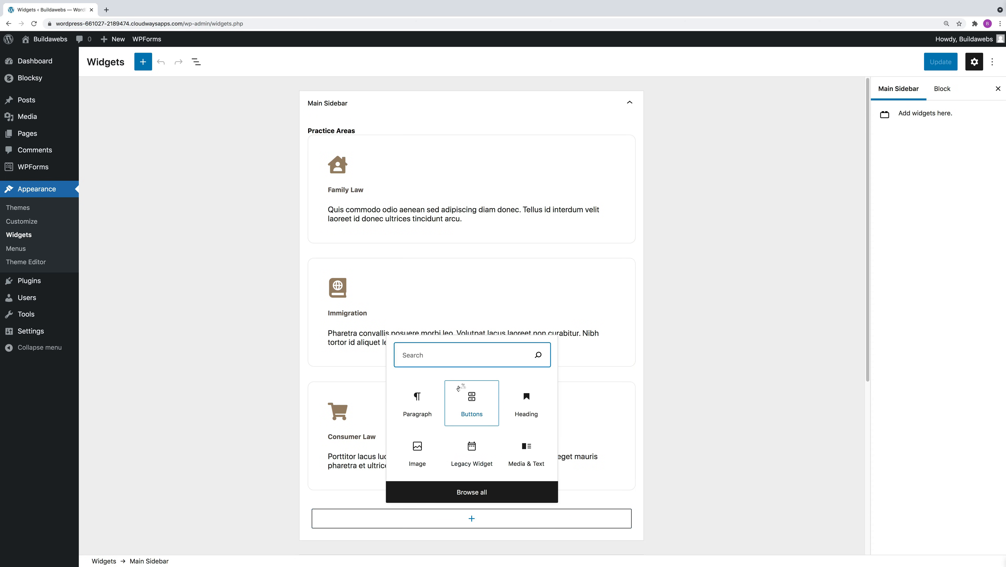
pyautogui.write('butt')
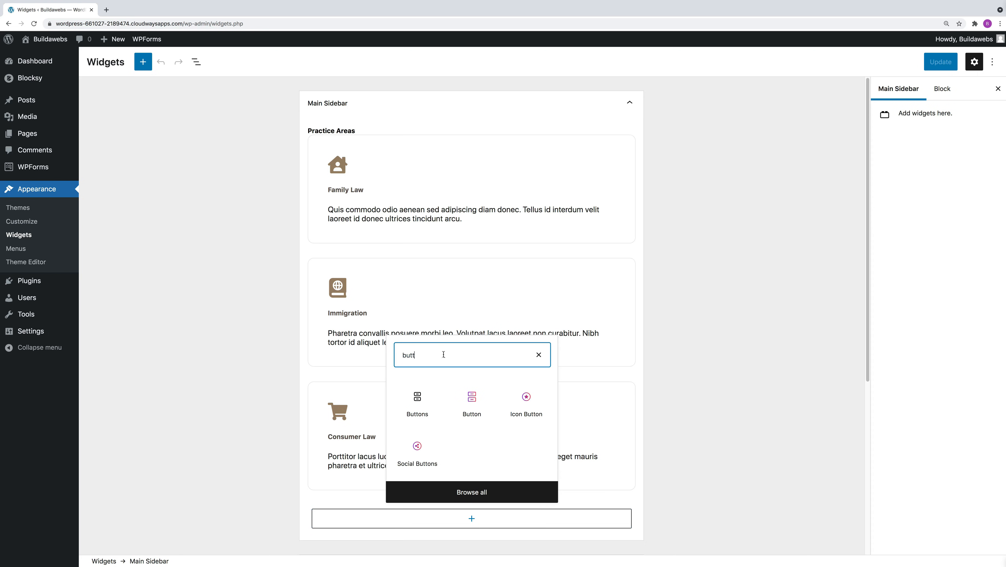
pyautogui.click(416, 401)
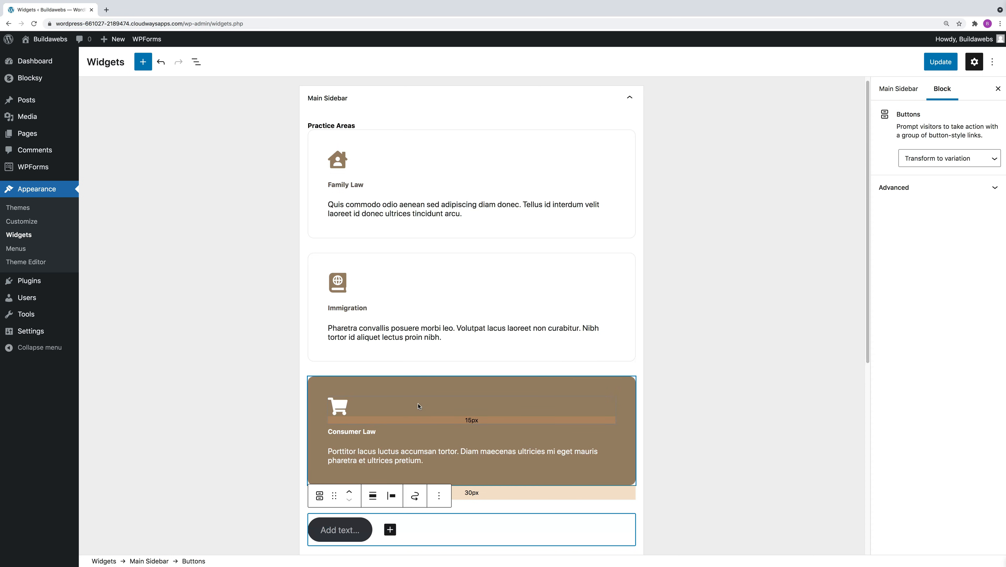
# Label the new sidebar button "Download a free guide".
pyautogui.click(351, 531)
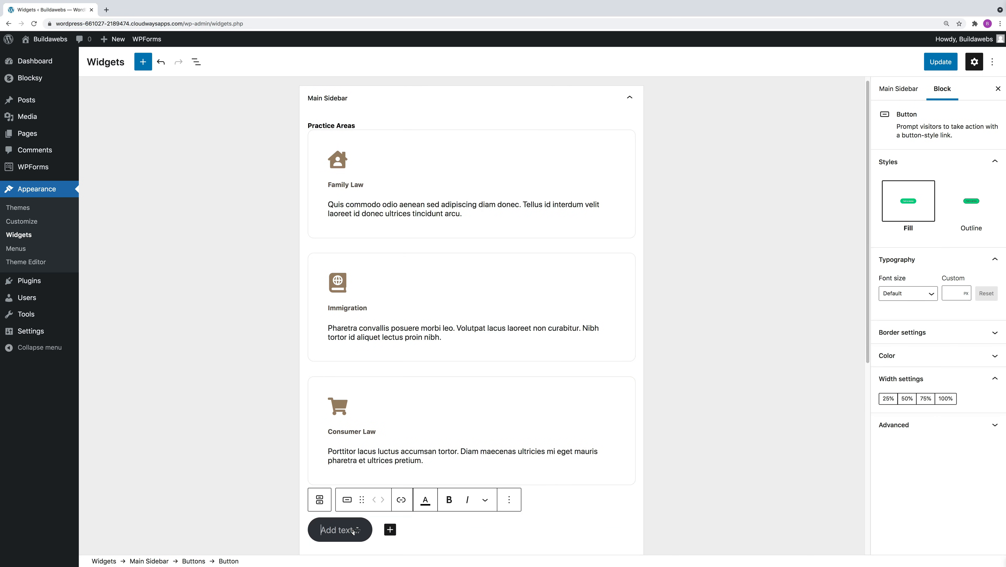
pyautogui.write('Down')
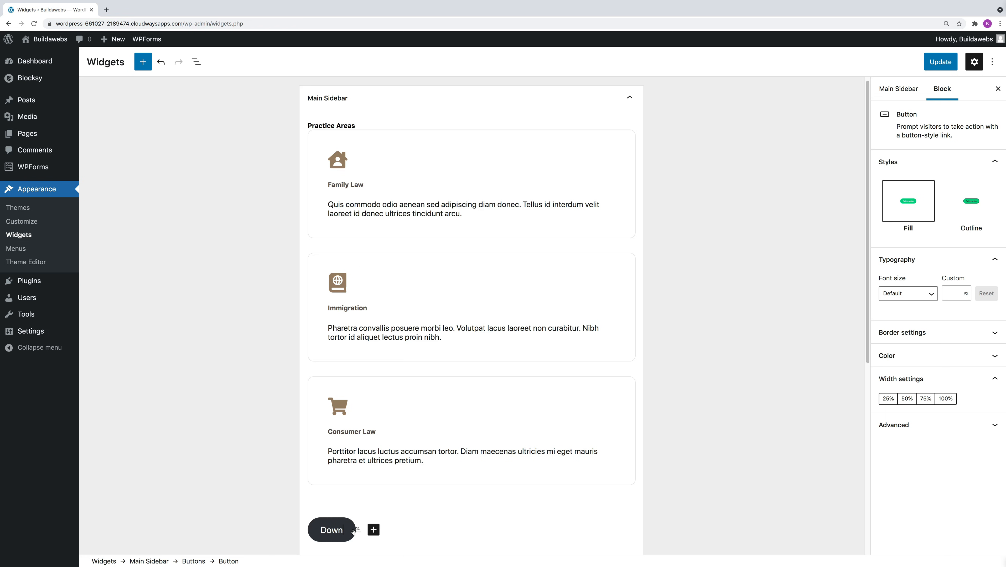
pyautogui.write('load a f')
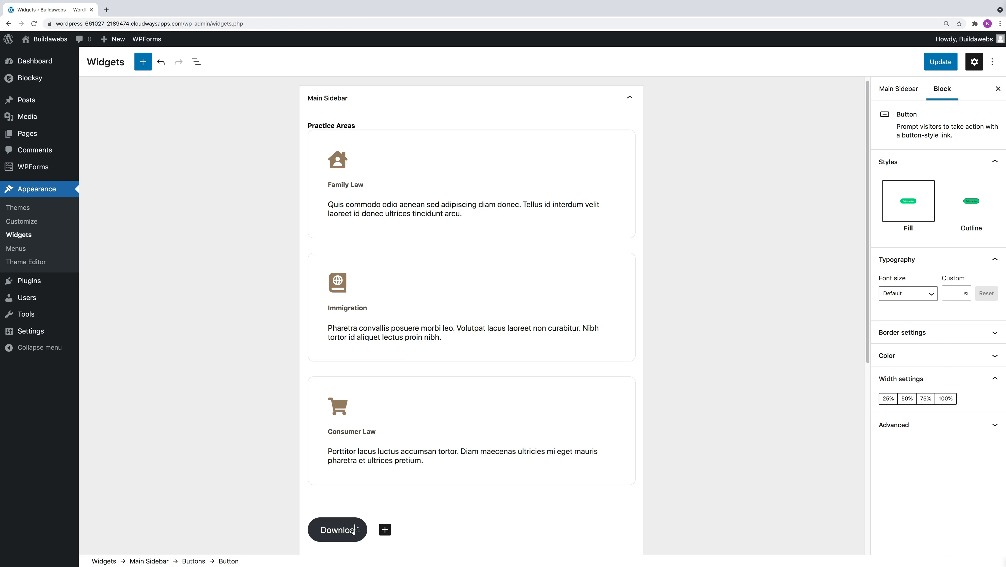
pyautogui.write('re')
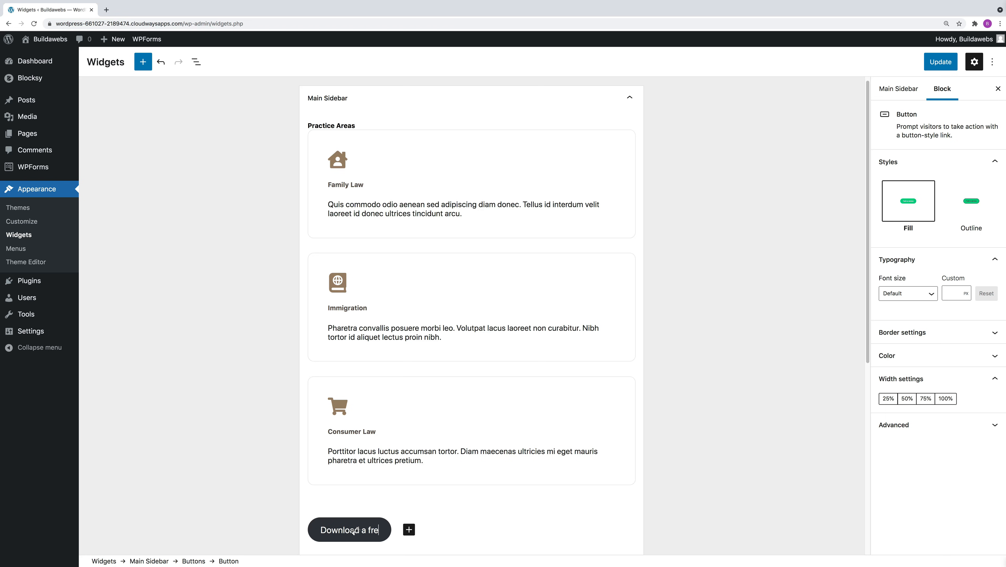
pyautogui.write('e guide')
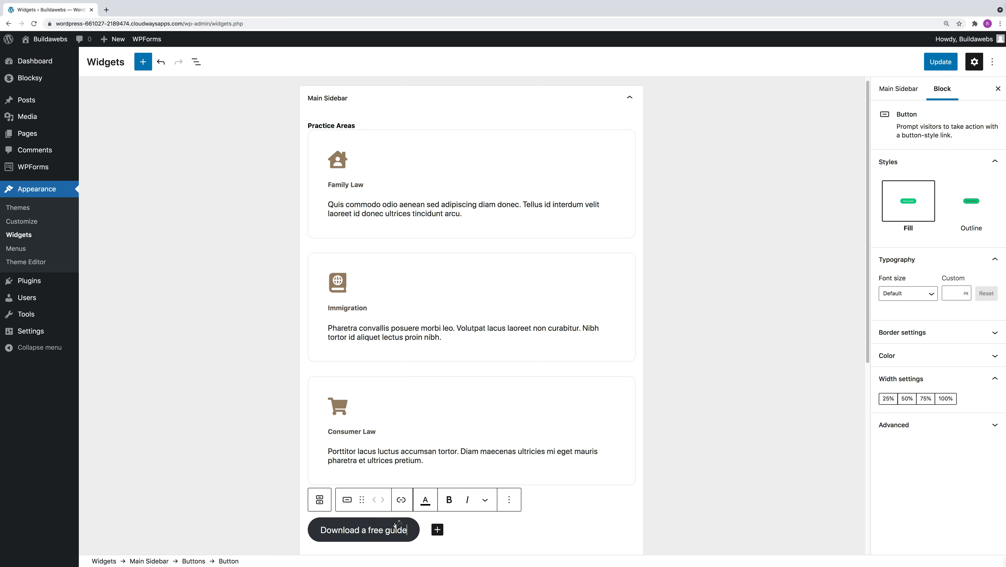
# Open the Media Library in a separate tab and copy the file URL of file-sample_150kB.pdf.
pyautogui.click(401, 500)
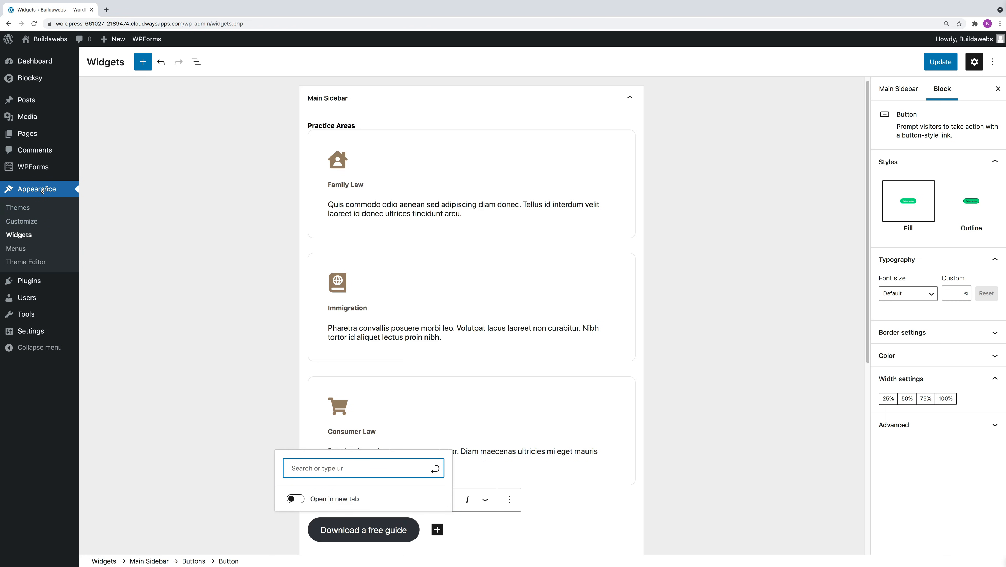
pyautogui.moveTo(32, 120)
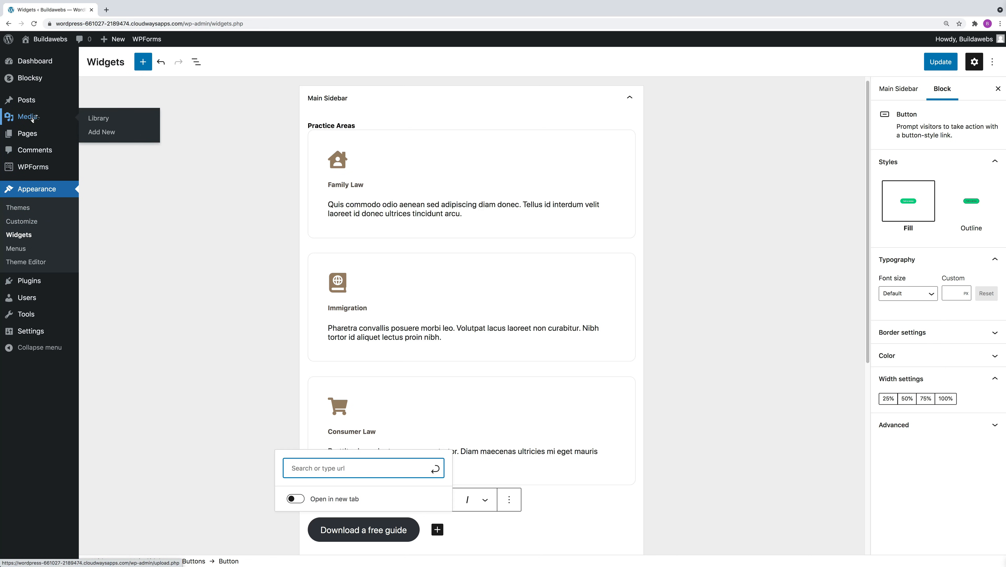
pyautogui.rightClick(33, 118)
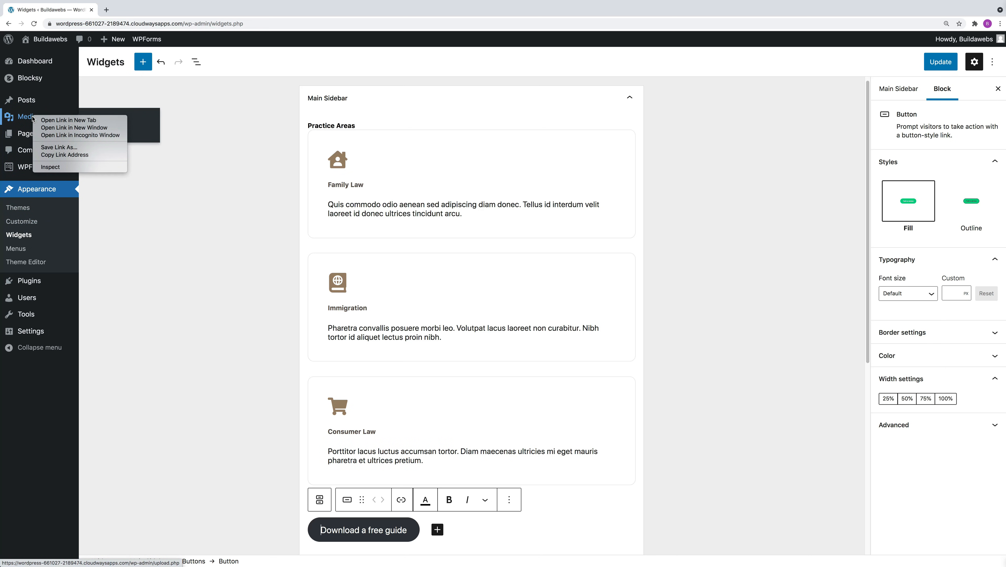
pyautogui.click(42, 119)
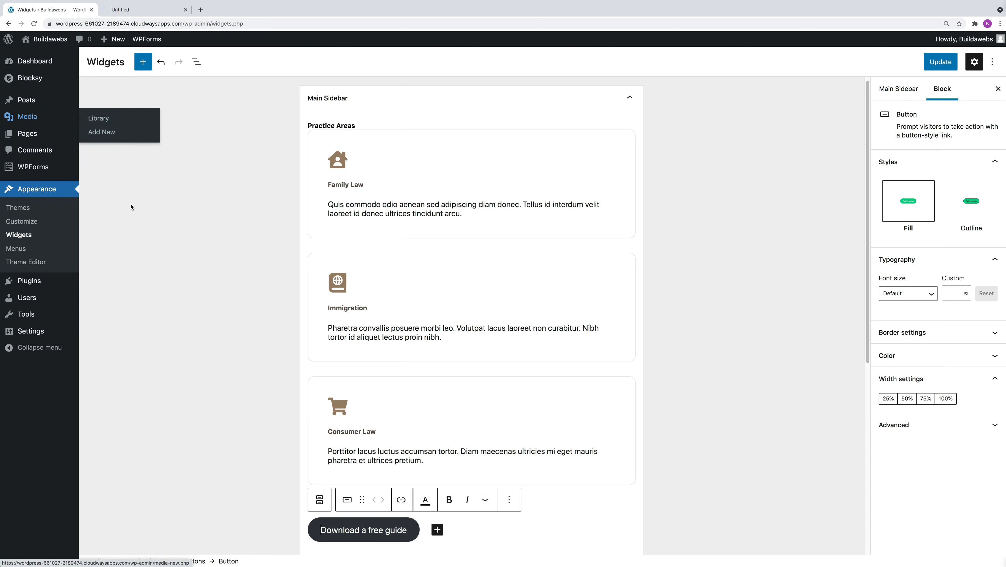
pyautogui.click(140, 10)
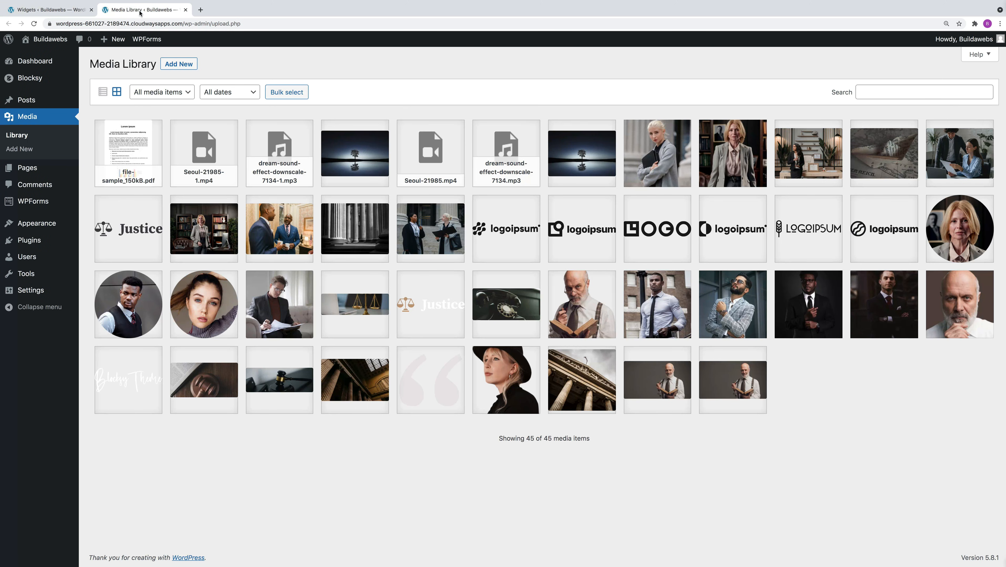
pyautogui.click(130, 155)
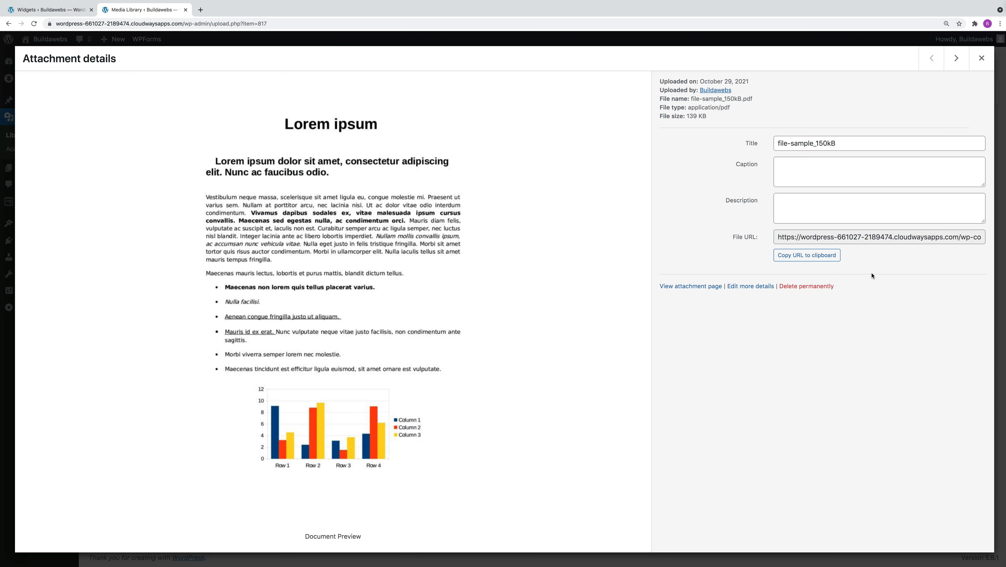
pyautogui.click(818, 257)
# Link the sidebar button to the copied PDF URL and make the link open in a new tab.
pyautogui.click(51, 9)
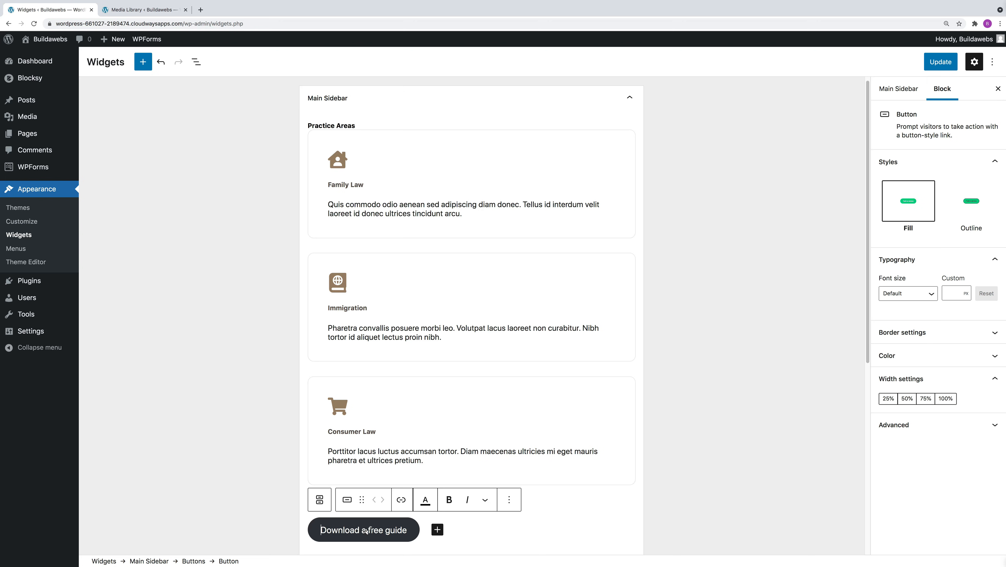
pyautogui.click(400, 501)
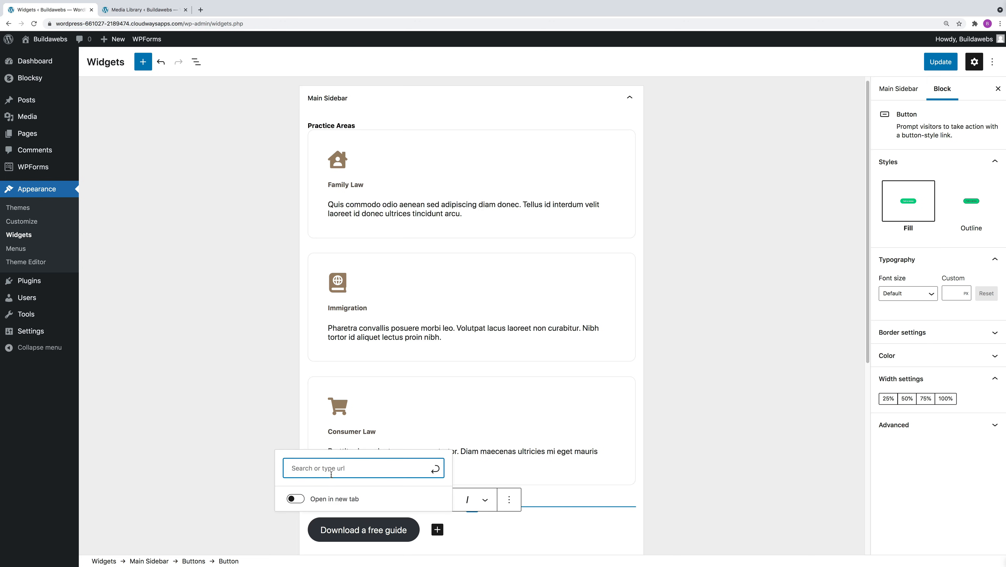
pyautogui.rightClick(326, 466)
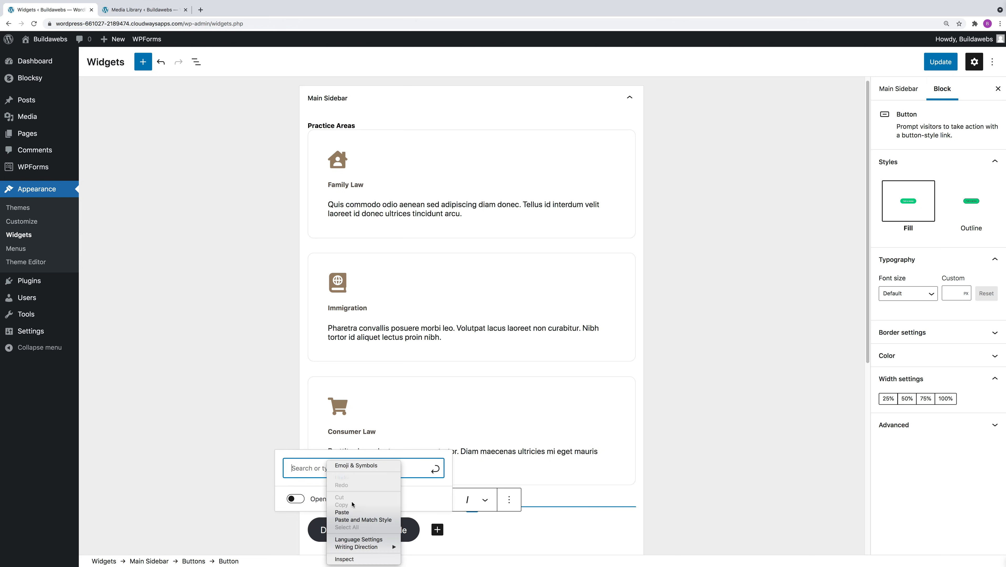
pyautogui.click(350, 513)
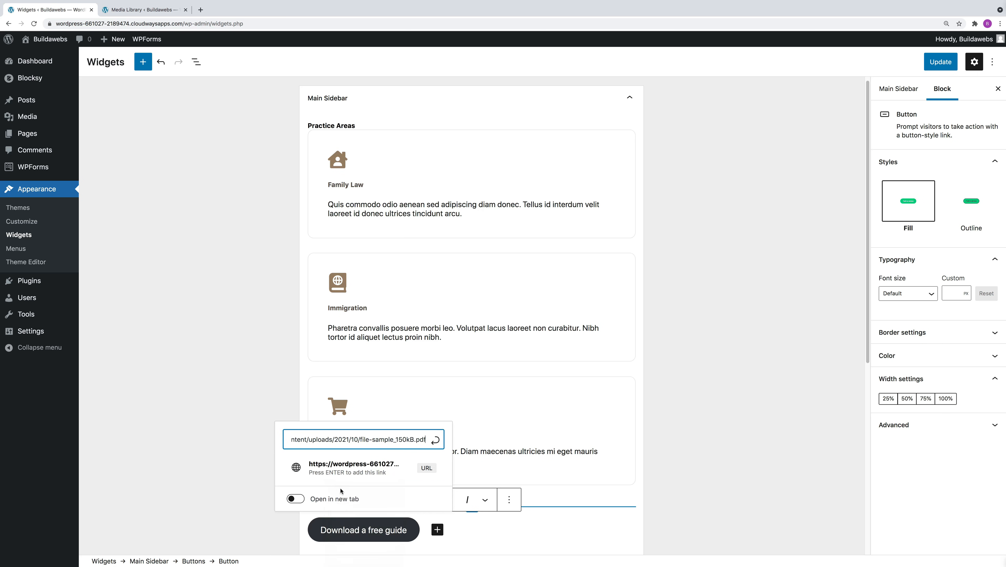
pyautogui.click(341, 470)
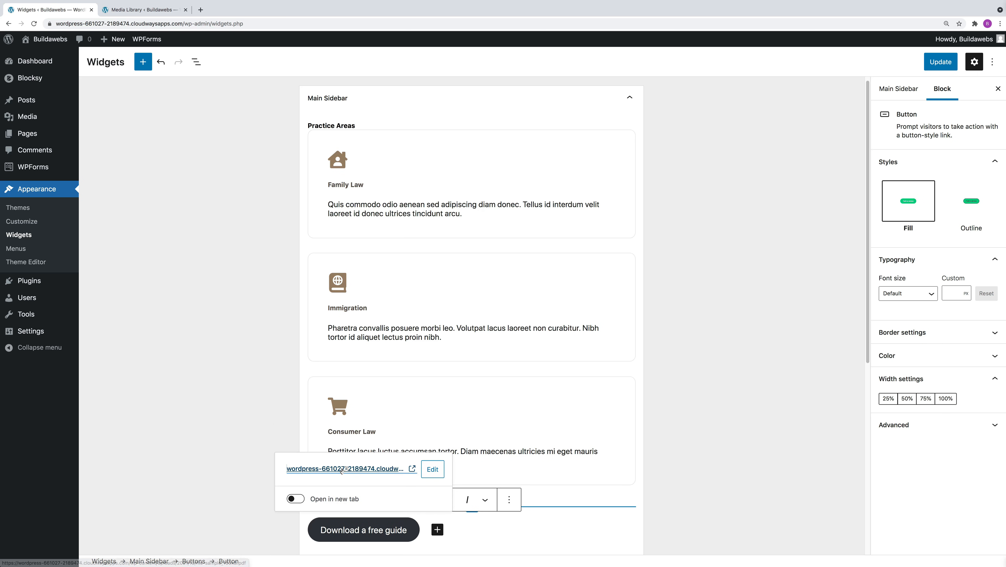
pyautogui.click(293, 500)
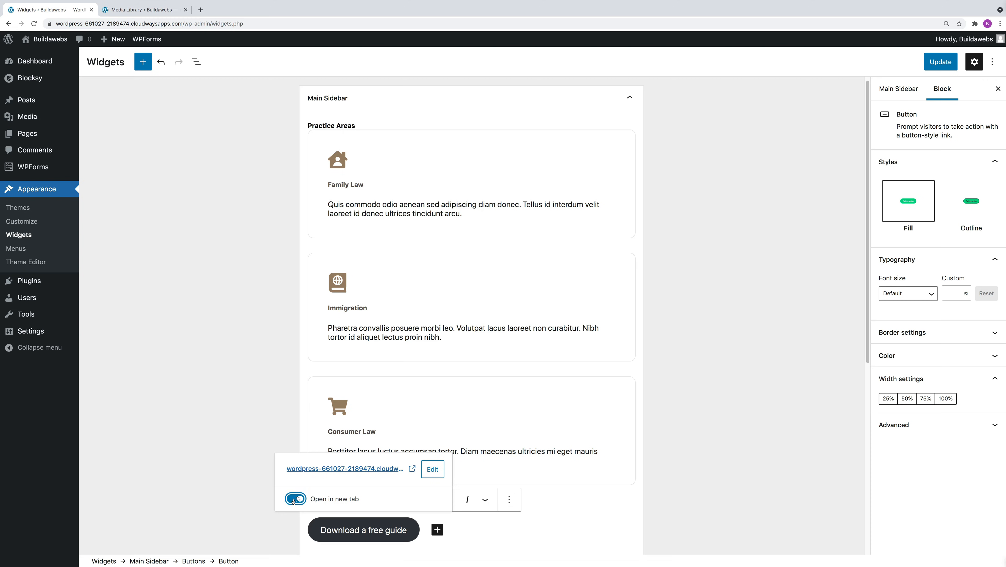
# Save the widget changes and open the "Quis Lectus Nulla Volutpat Diamut Venenatis" post on the live site.
pyautogui.click(660, 435)
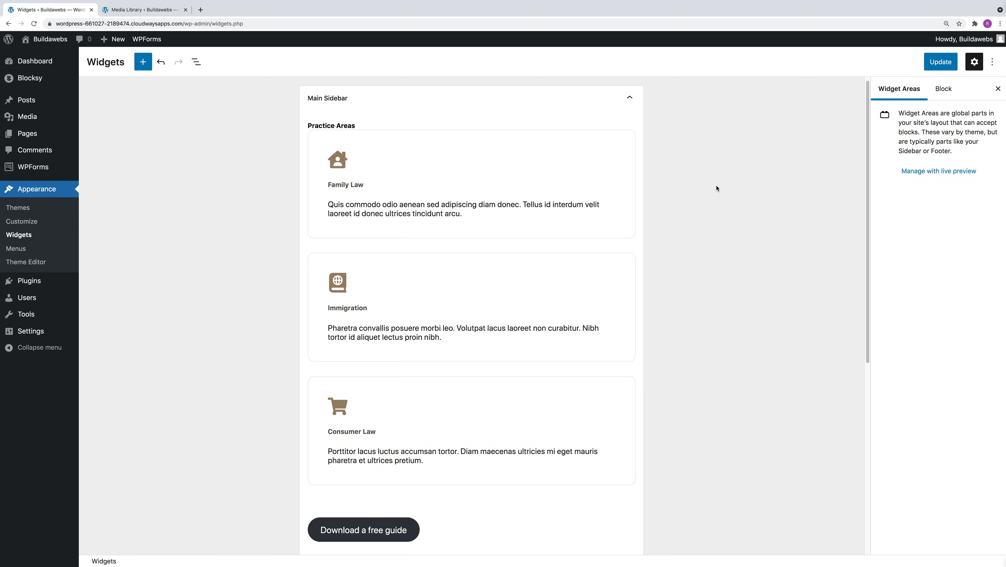
pyautogui.click(941, 63)
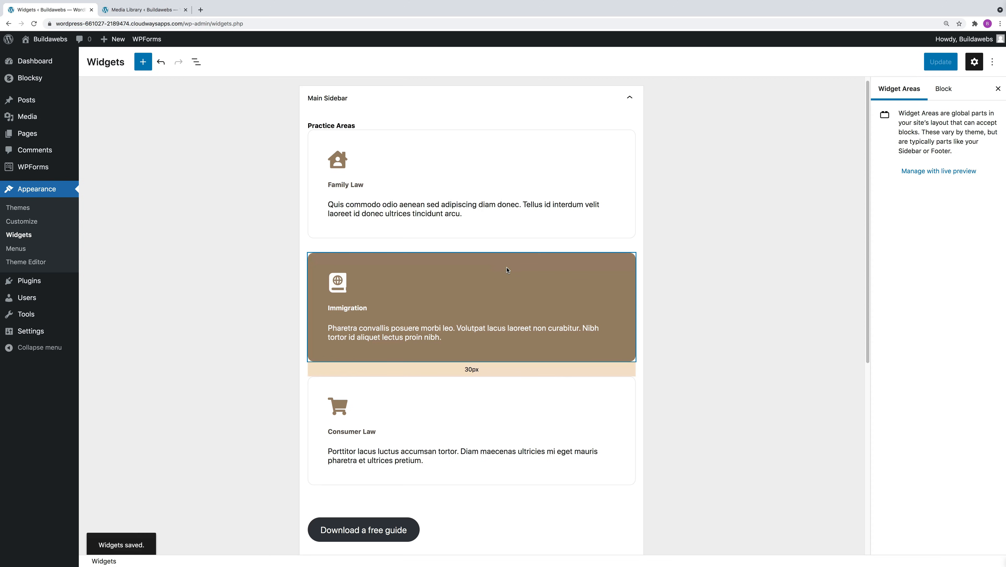
pyautogui.click(48, 41)
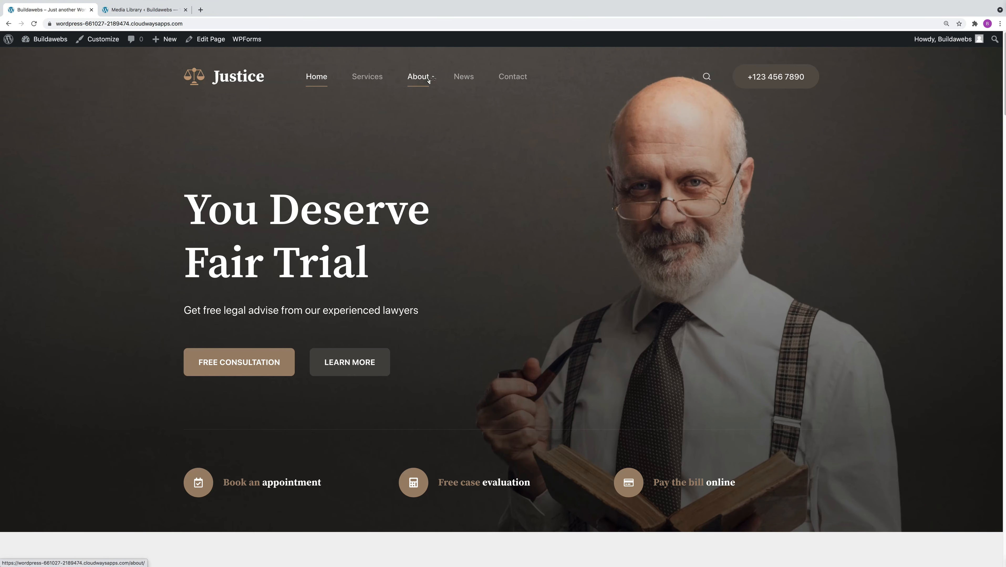
pyautogui.click(467, 78)
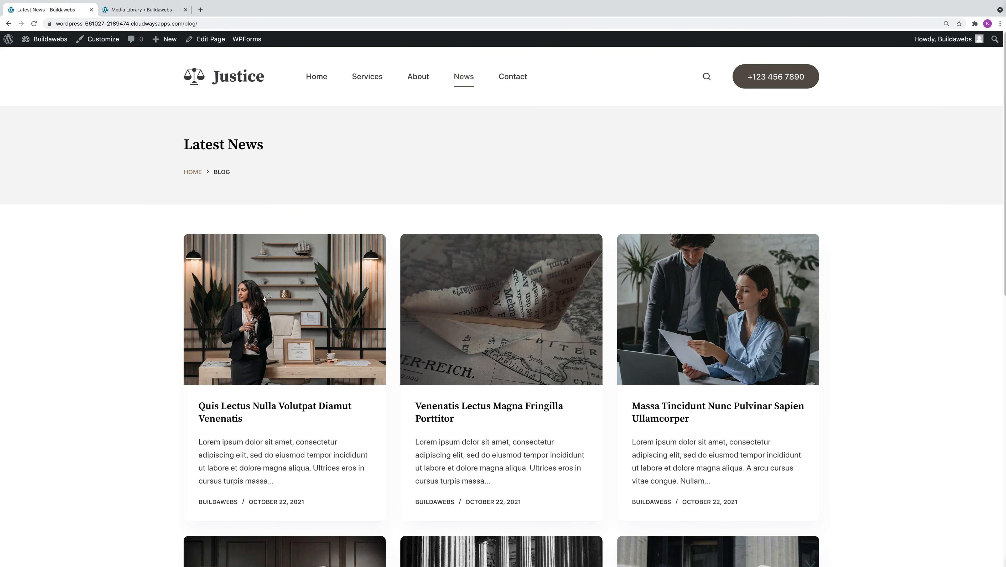
pyautogui.click(264, 297)
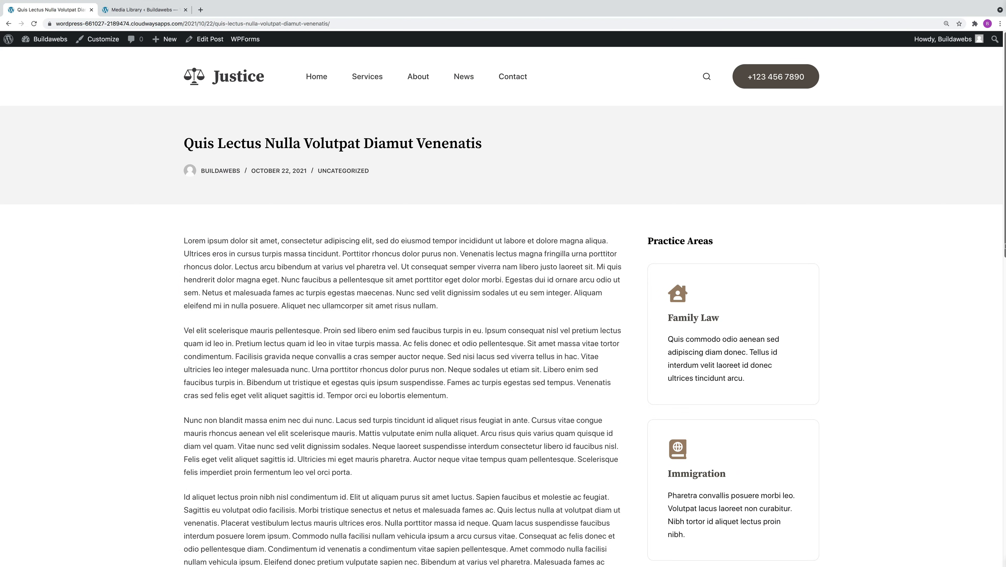
# Test the sidebar's "Download a free guide" button below Consumer Law and look through the PDF it opens.
pyautogui.scroll(-7, 990, 336)
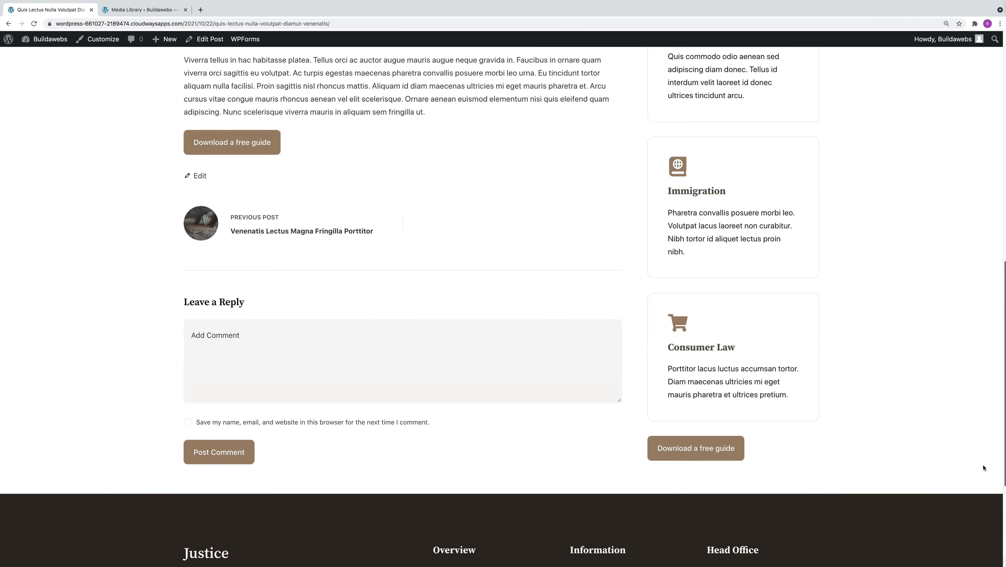
pyautogui.click(705, 454)
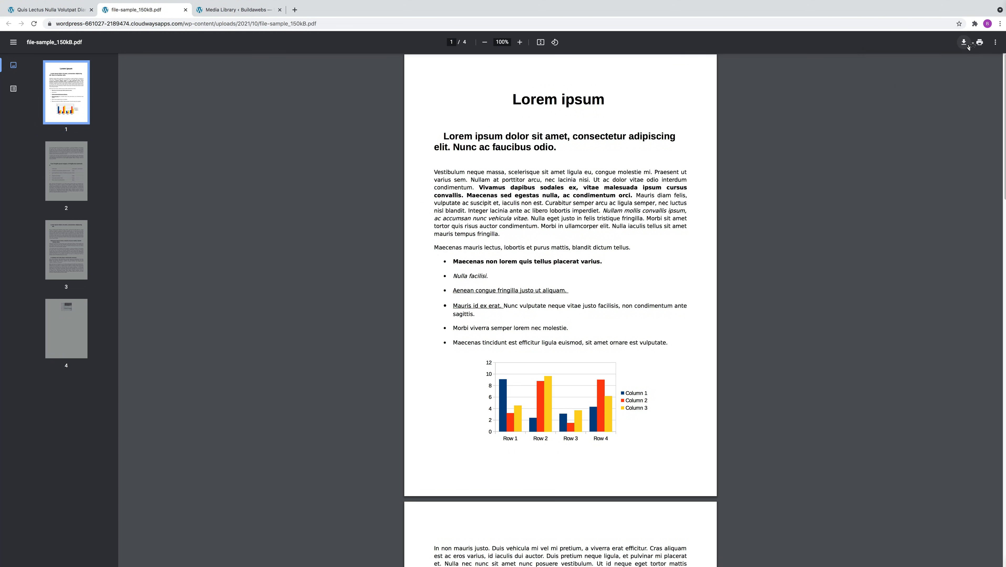
pyautogui.scroll(-1, 561, 328)
pyautogui.scroll(-2, 561, 329)
pyautogui.scroll(1, 561, 328)
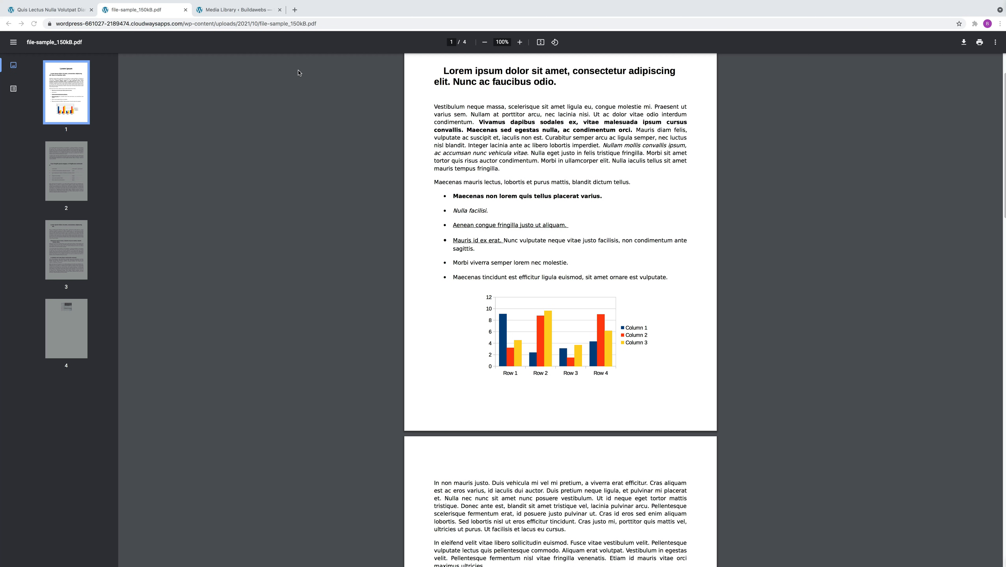
# Return to the site's front page from the post and open it in the theme Customizer.
pyautogui.click(48, 10)
pyautogui.moveTo(7, 41)
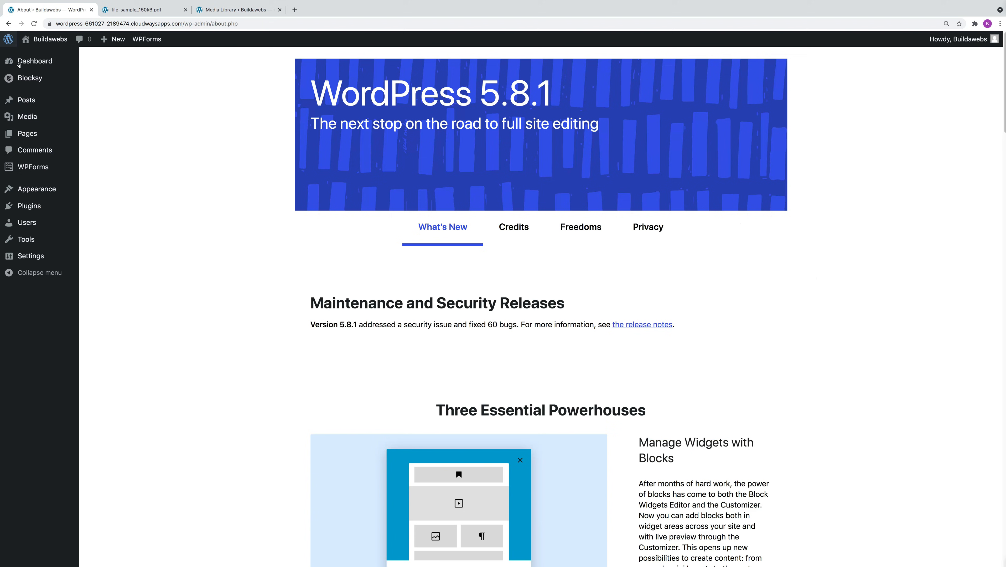
pyautogui.click(29, 65)
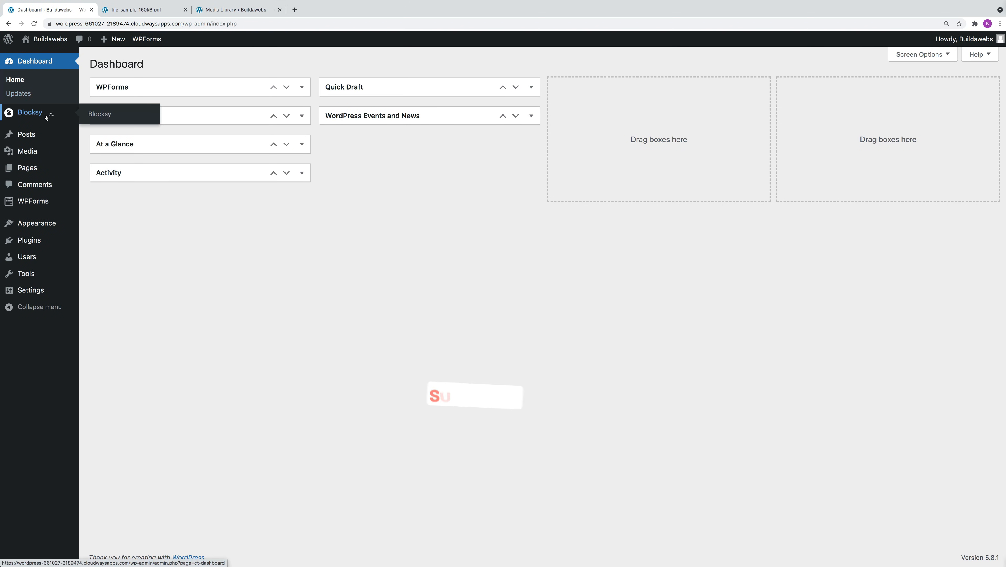
pyautogui.click(46, 41)
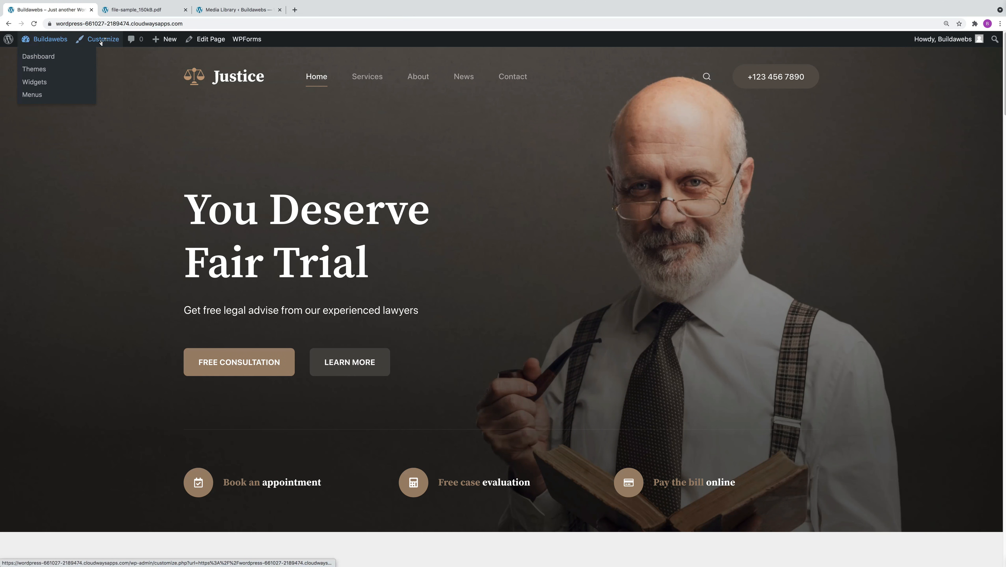
pyautogui.click(103, 41)
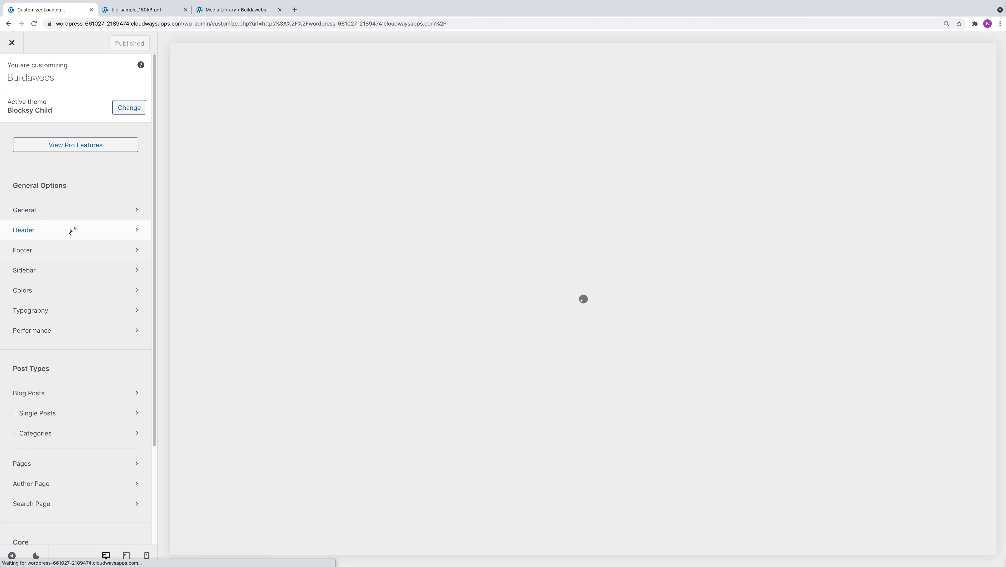
# Open the header builder, remove the Button element from the main row, and place it back beside Search with its settings open.
pyautogui.click(70, 231)
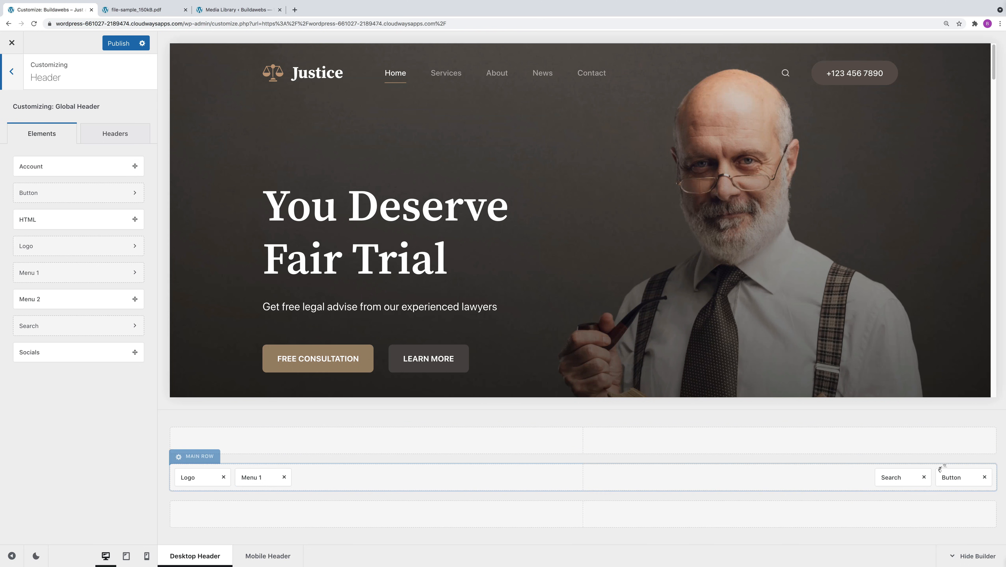
pyautogui.click(960, 478)
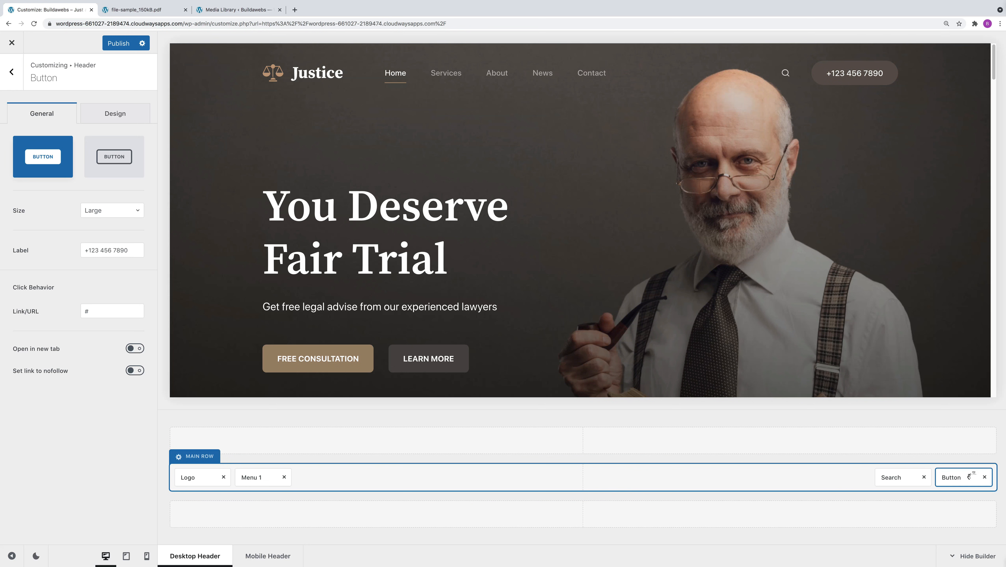
pyautogui.click(984, 477)
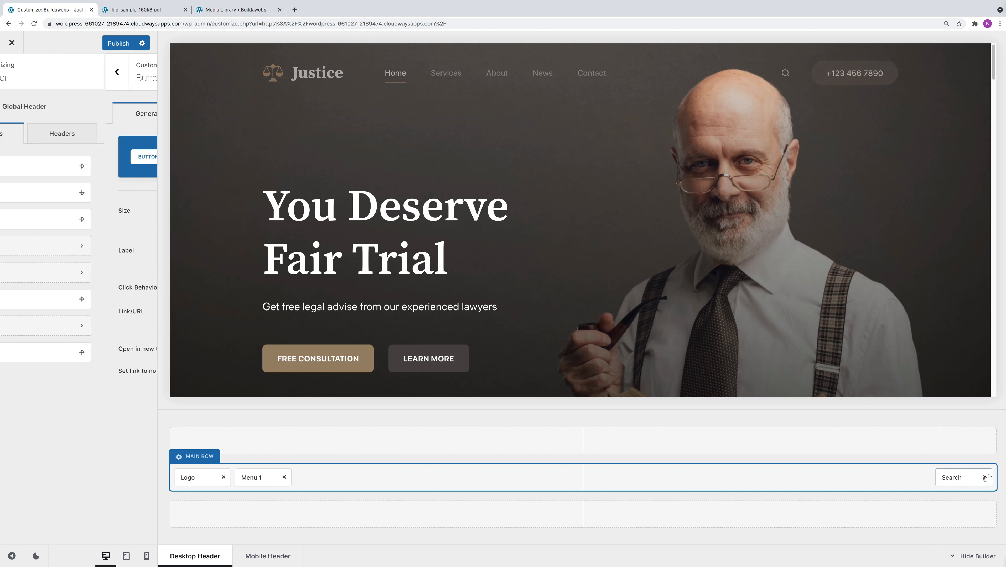
pyautogui.moveTo(65, 192); pyautogui.dragTo(892, 478)
pyautogui.click(952, 481)
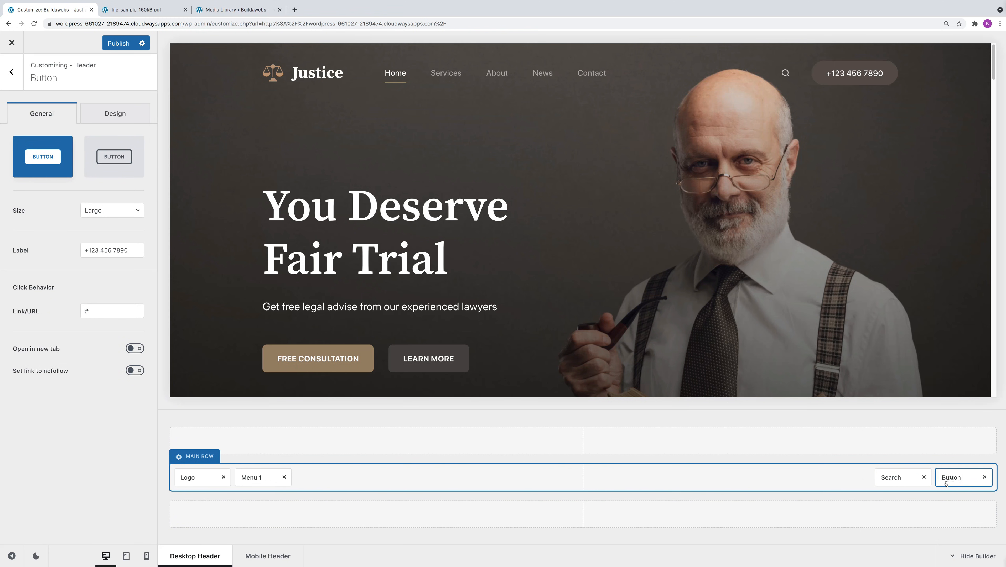
# Set the header button's label to "Download a free guide".
pyautogui.click(130, 255)
pyautogui.moveTo(131, 250); pyautogui.dragTo(32, 251)
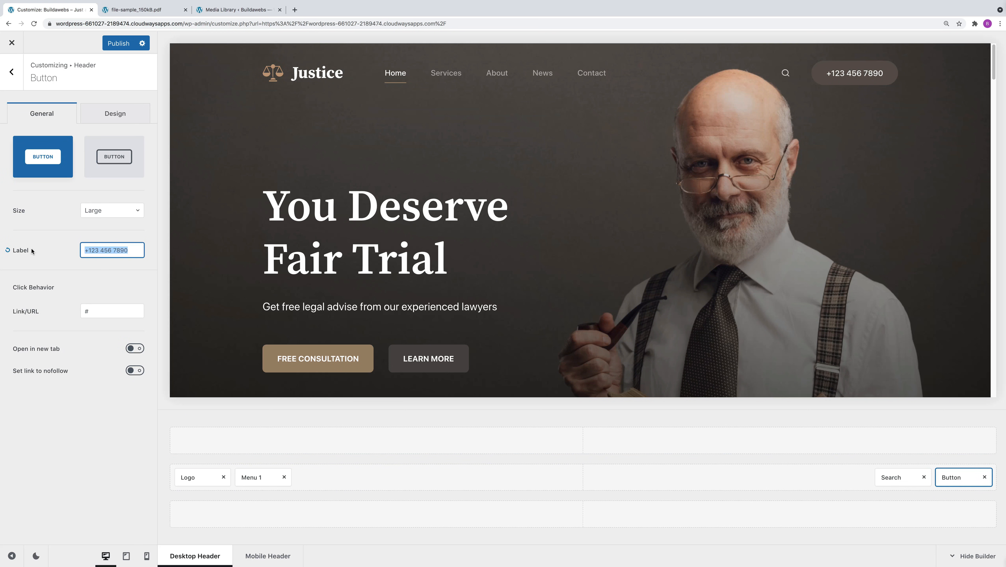
pyautogui.press('BackSpace')
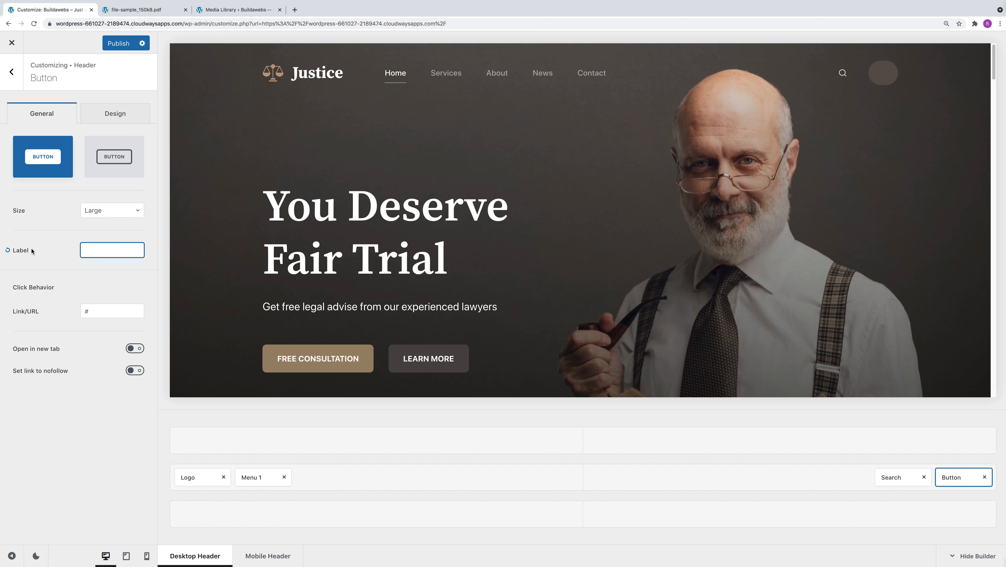
pyautogui.write('Down')
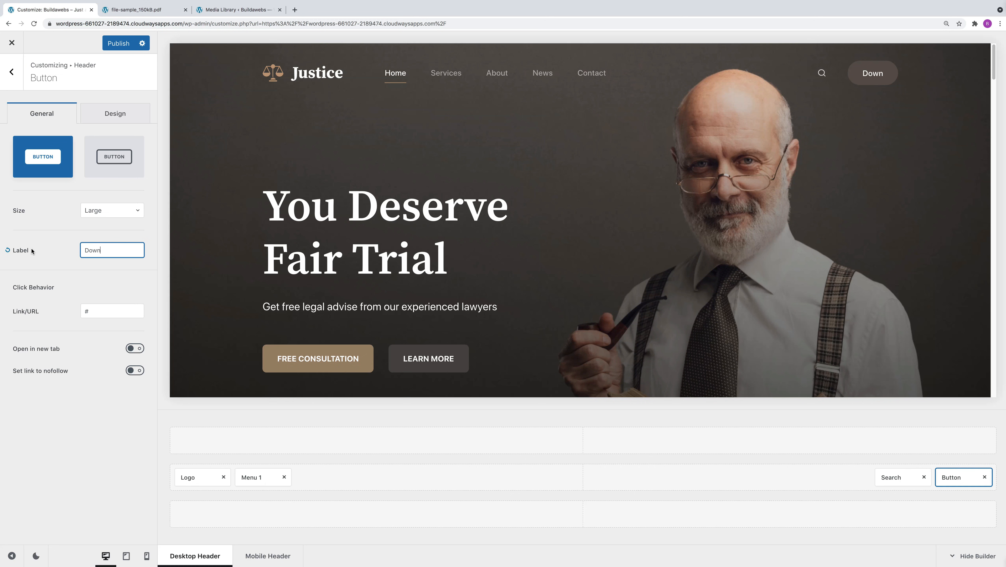
pyautogui.write('load a free guide')
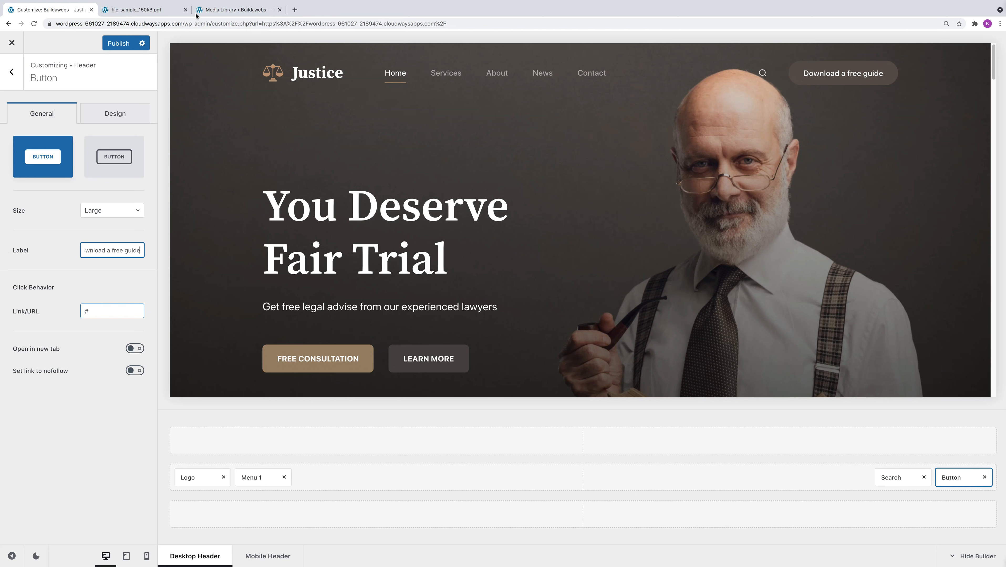
# Copy the file URL of file-sample_150kB.pdf from the Media Library and return to the Customizer.
pyautogui.click(239, 10)
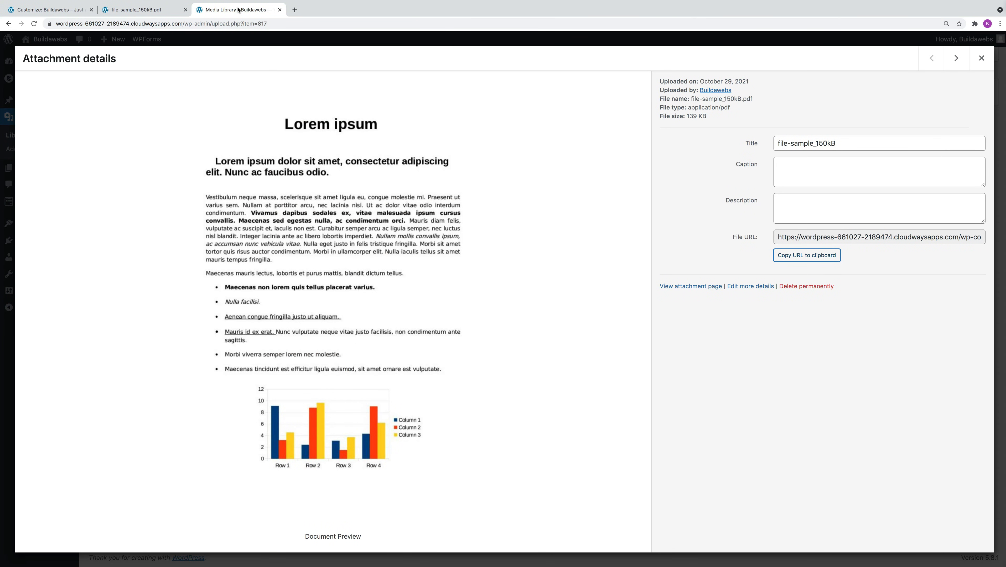
pyautogui.click(980, 58)
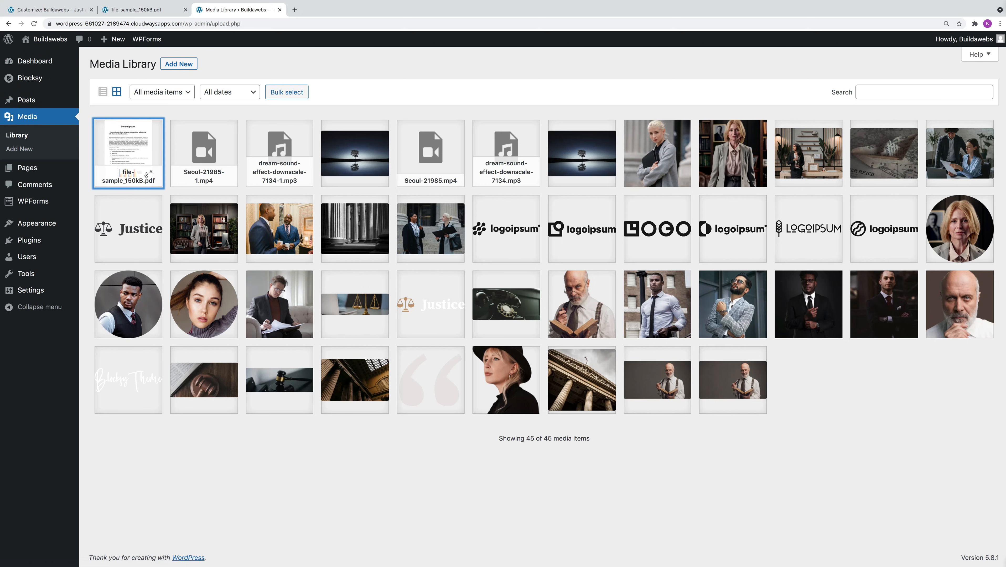
pyautogui.click(132, 160)
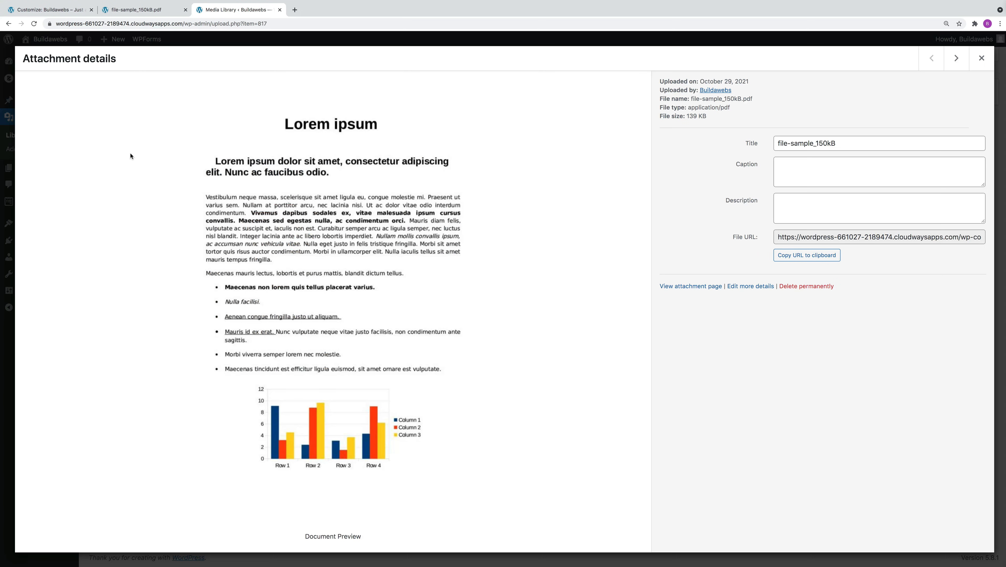
pyautogui.click(837, 254)
pyautogui.click(85, 8)
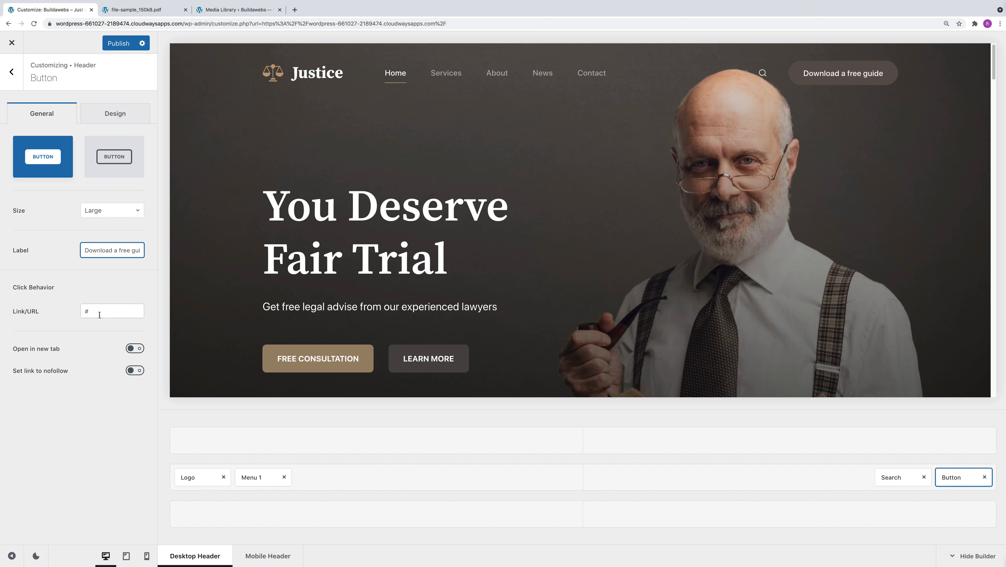
# Replace the header button's link with the copied PDF URL and make it open in a new tab.
pyautogui.moveTo(99, 314); pyautogui.dragTo(81, 310)
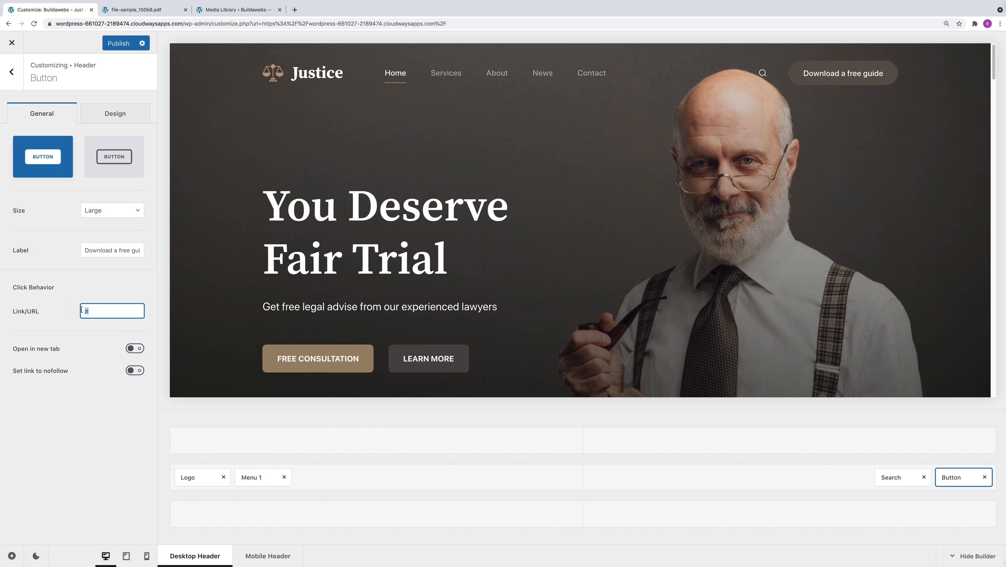
pyautogui.press('BackSpace')
pyautogui.rightClick(92, 311)
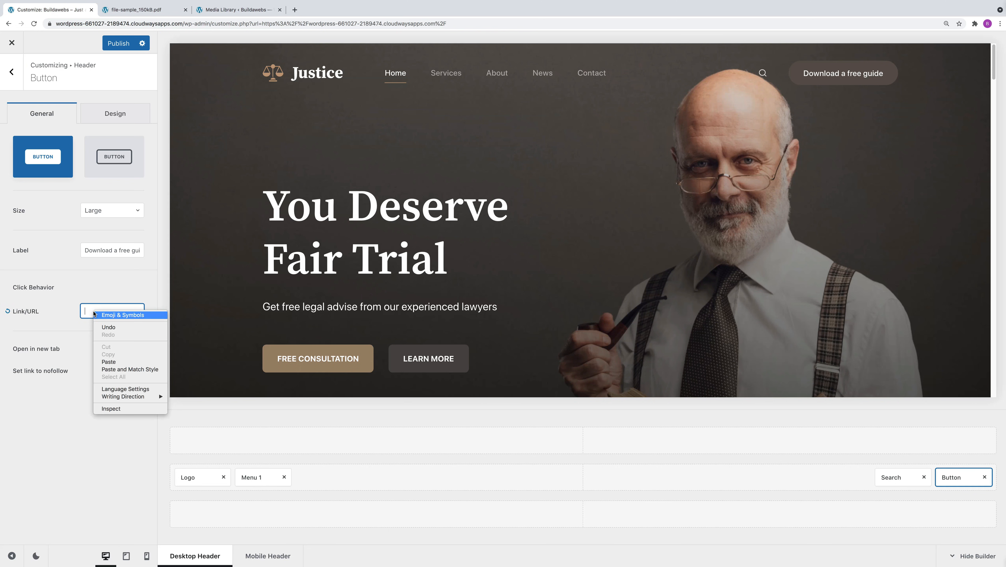
pyautogui.click(116, 362)
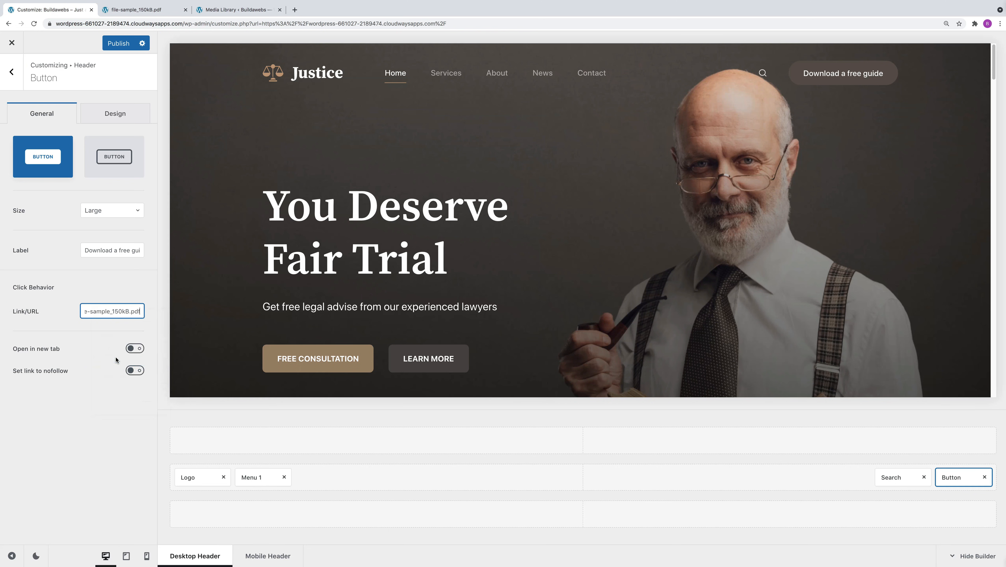
pyautogui.click(135, 349)
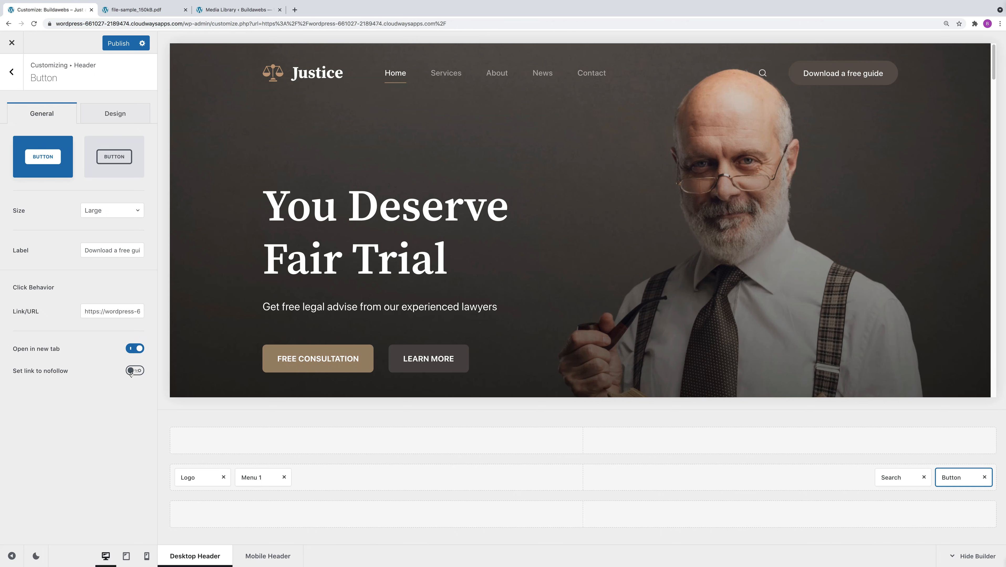
# Publish the header changes, close the Customizer, and test the header's "Download a free guide" button on the live site.
pyautogui.click(118, 44)
pyautogui.click(12, 43)
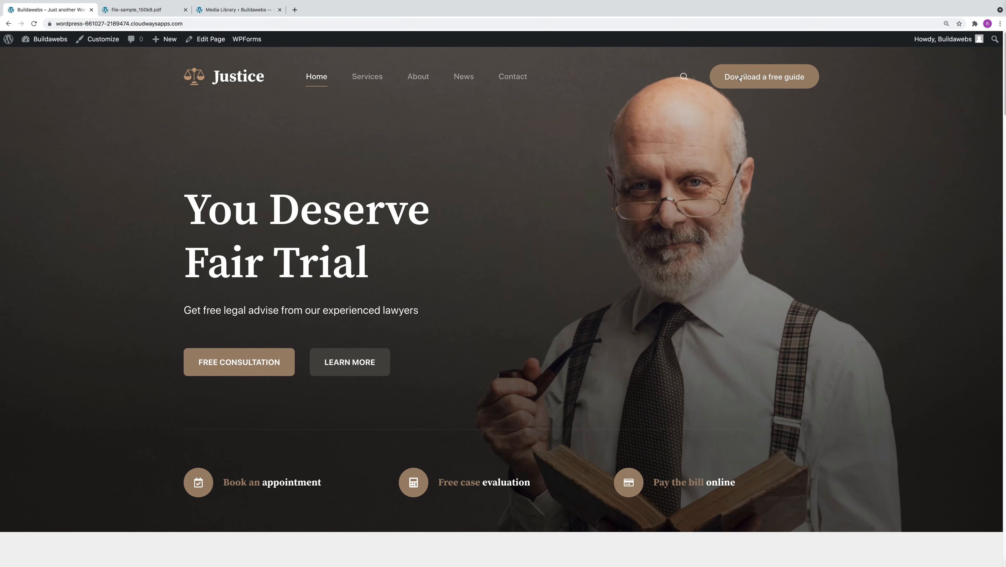
pyautogui.click(754, 79)
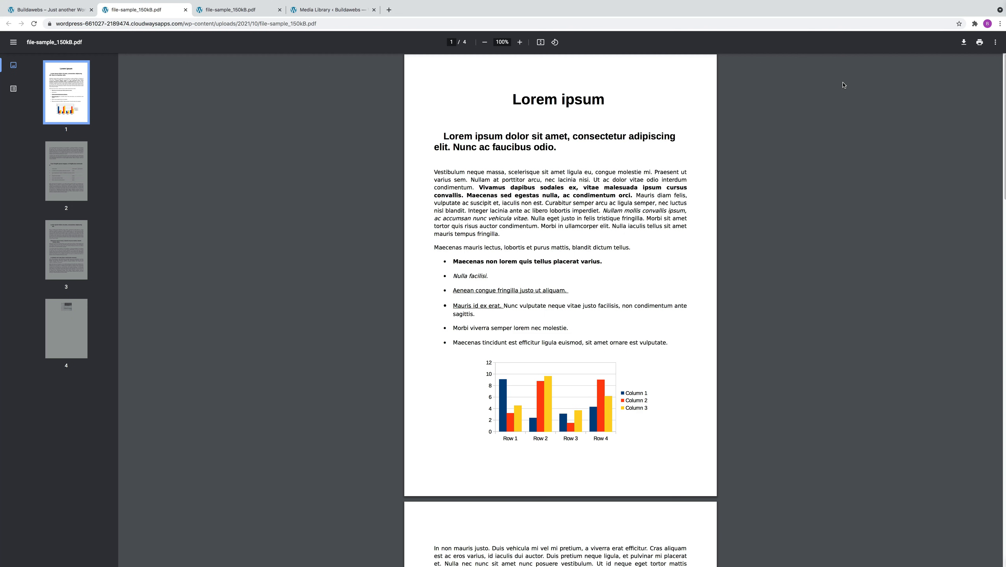
# Return from the PDF to the site and open the Widgets screen in the WordPress admin.
pyautogui.click(34, 9)
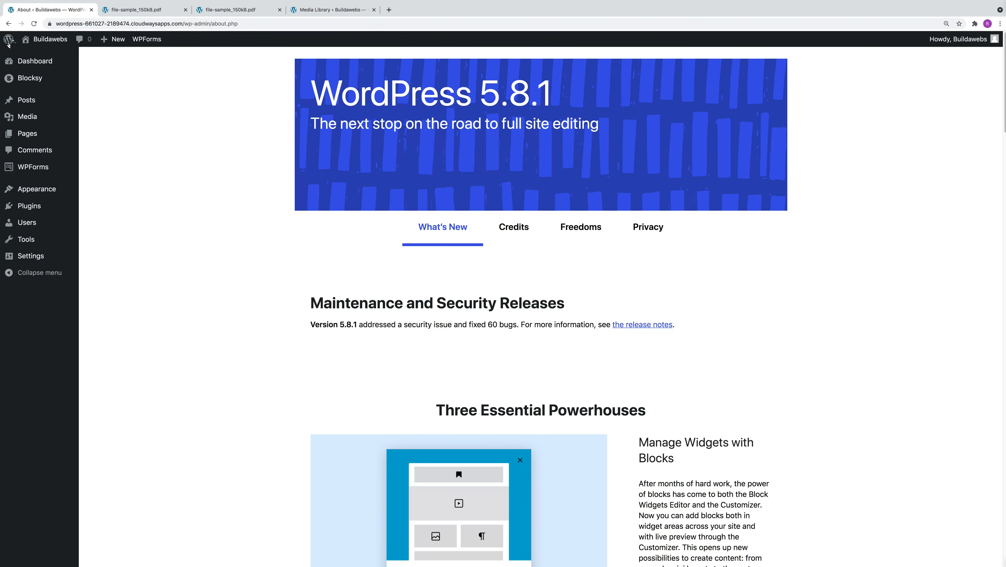
pyautogui.moveTo(55, 119)
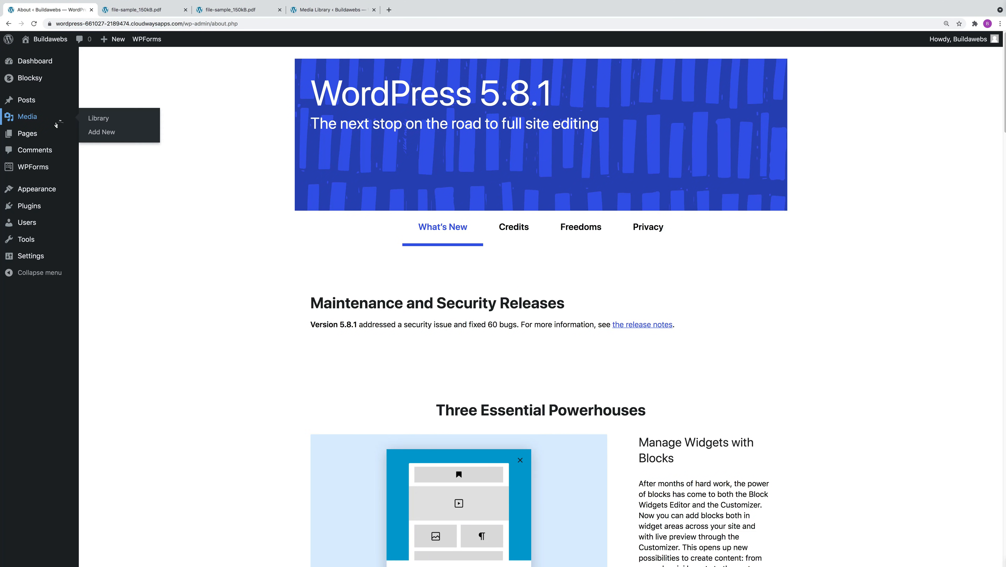
pyautogui.moveTo(56, 190)
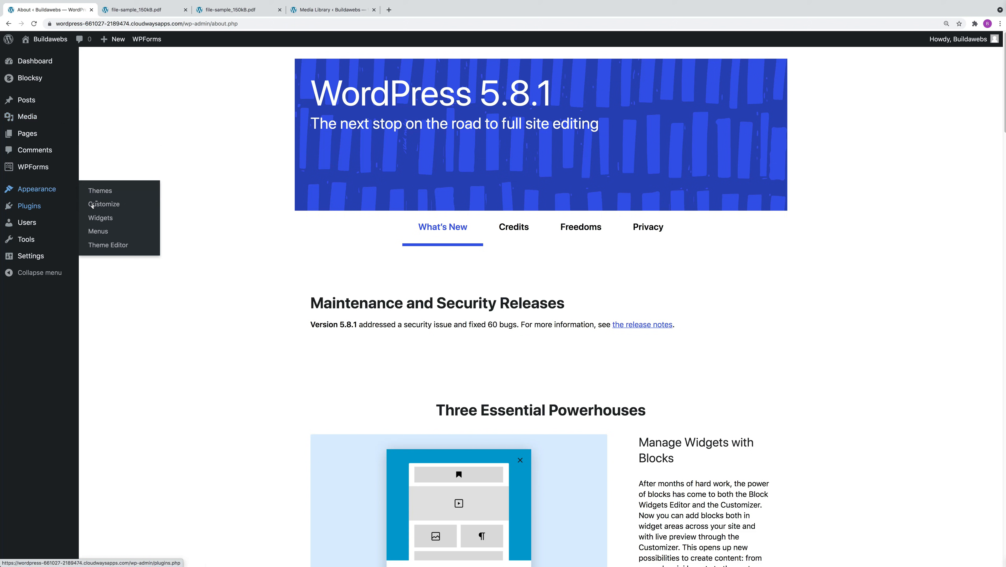
pyautogui.click(105, 221)
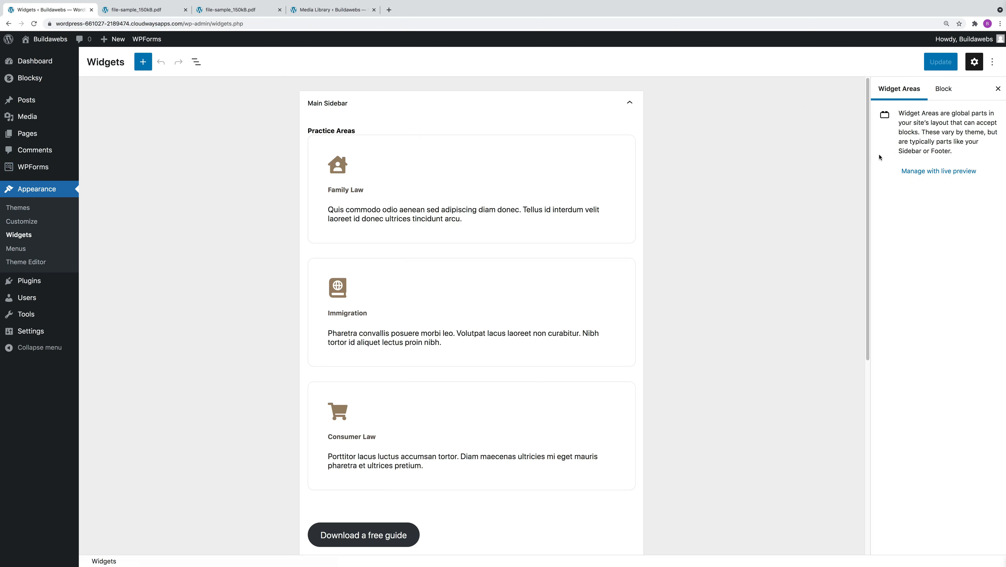
# Remove the Information heading and the list of links from Footer Widget Area 3.
pyautogui.moveTo(869, 153); pyautogui.dragTo(858, 333)
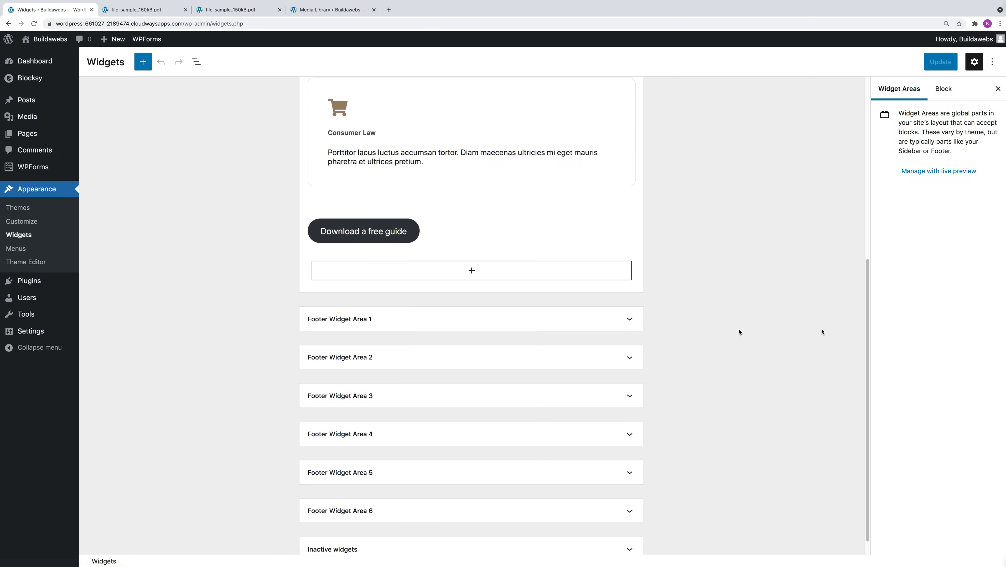
pyautogui.click(380, 396)
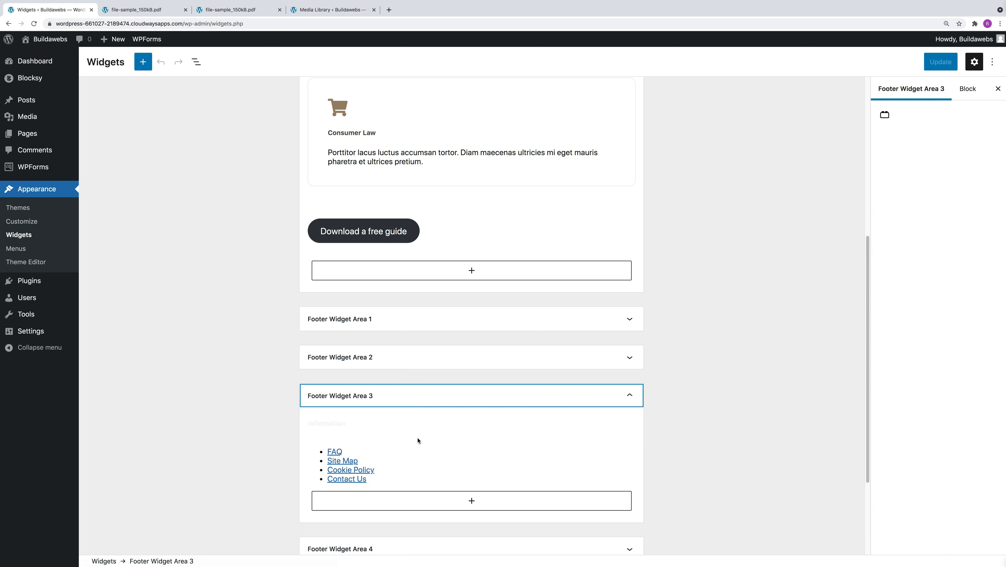
pyautogui.click(383, 424)
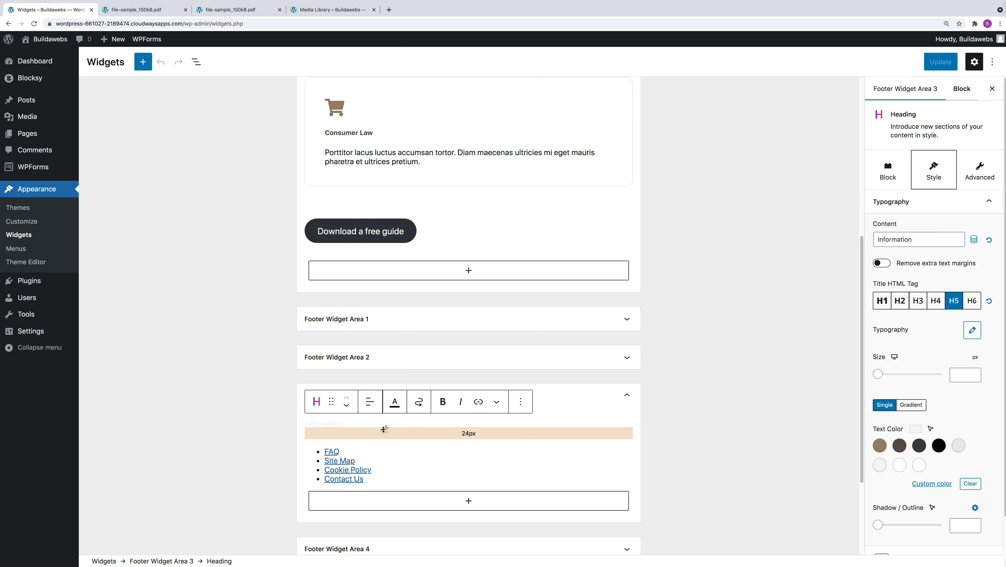
pyautogui.click(521, 403)
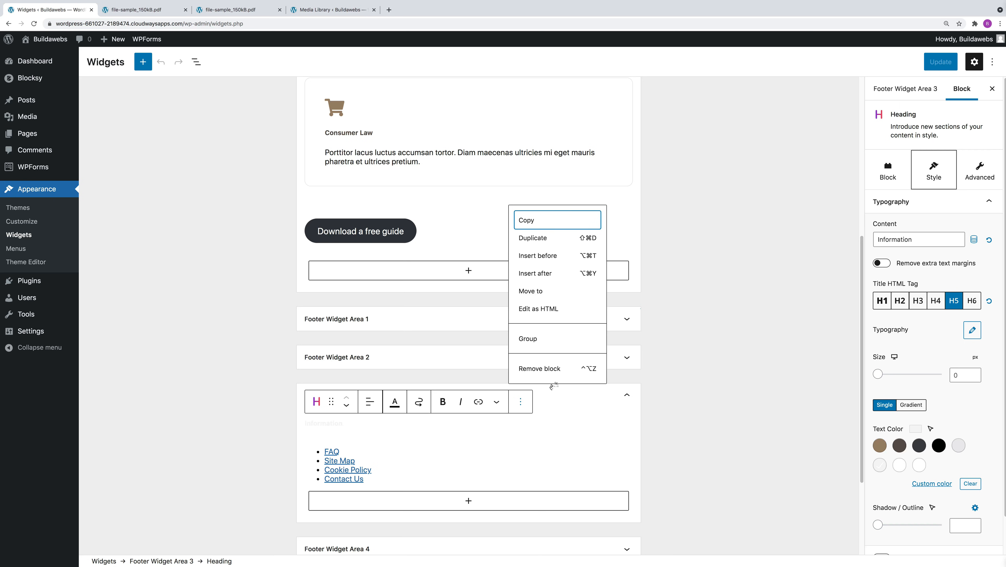
pyautogui.click(558, 372)
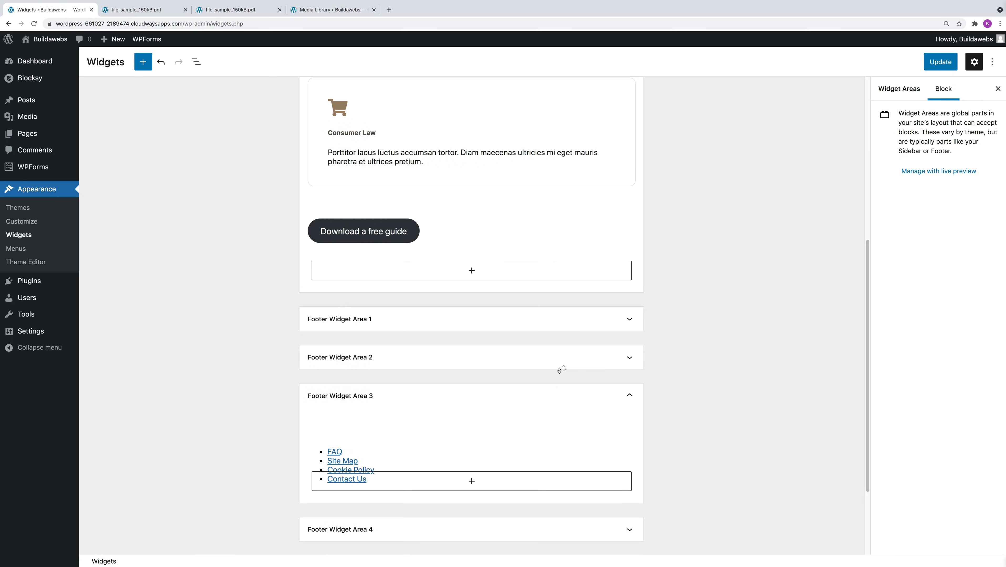
pyautogui.click(394, 396)
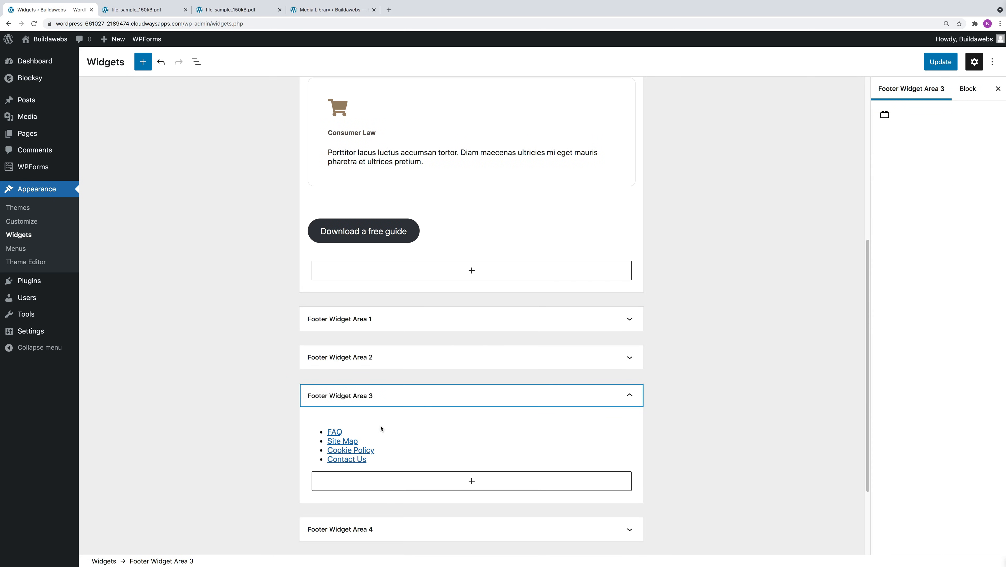
pyautogui.click(381, 429)
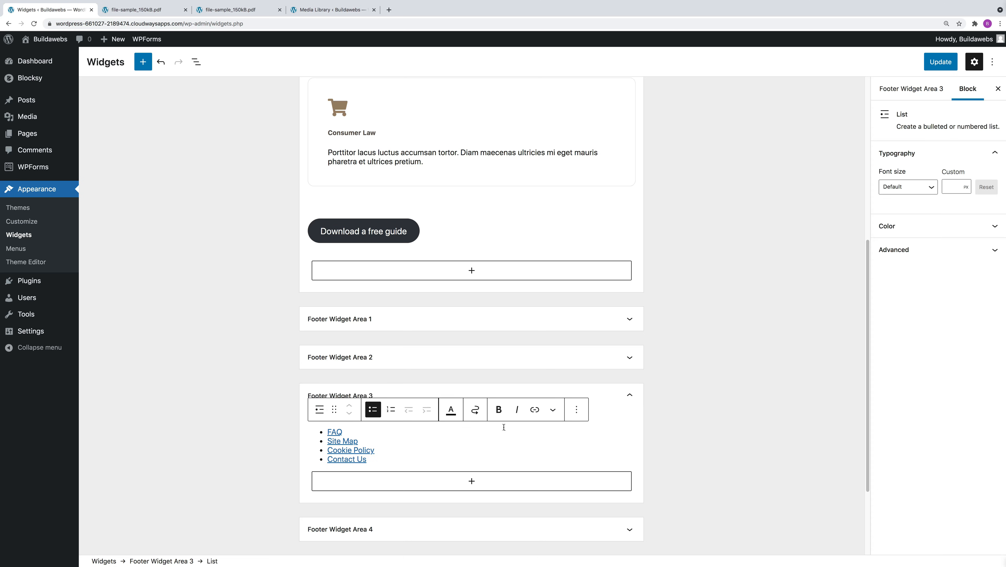
pyautogui.click(578, 410)
pyautogui.click(605, 379)
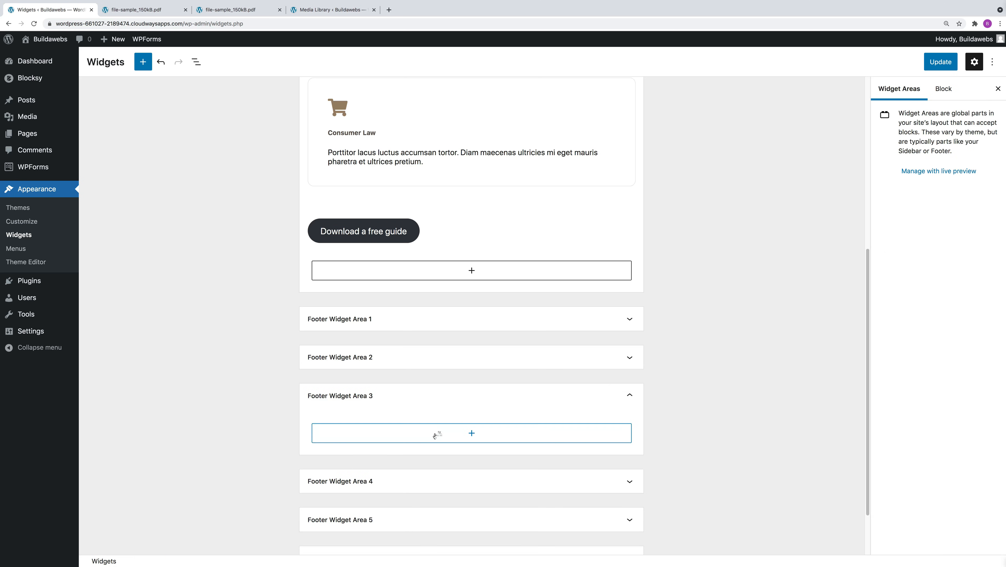
# Add a Buttons block to the empty Footer Widget Area 3.
pyautogui.click(472, 433)
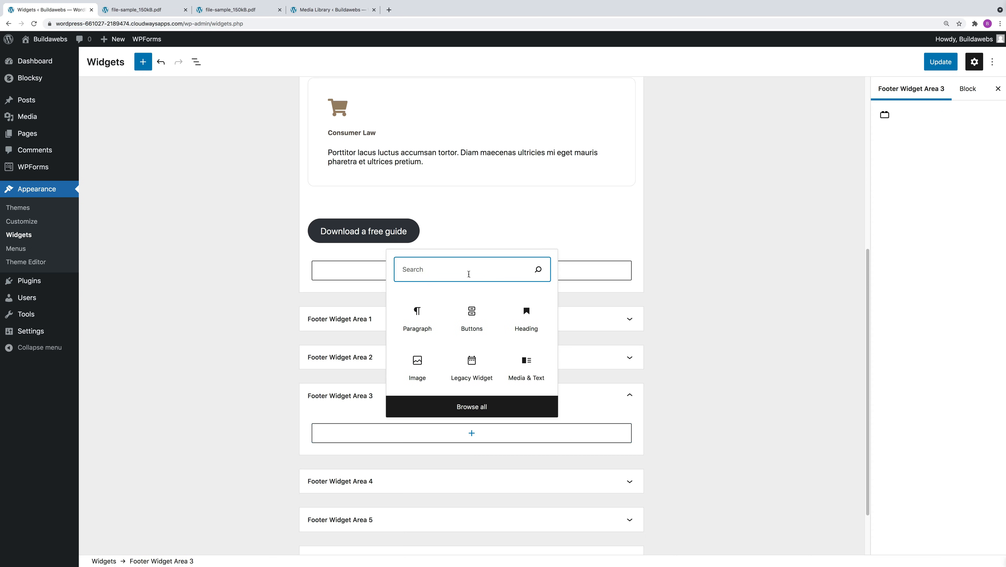
pyautogui.write('butt')
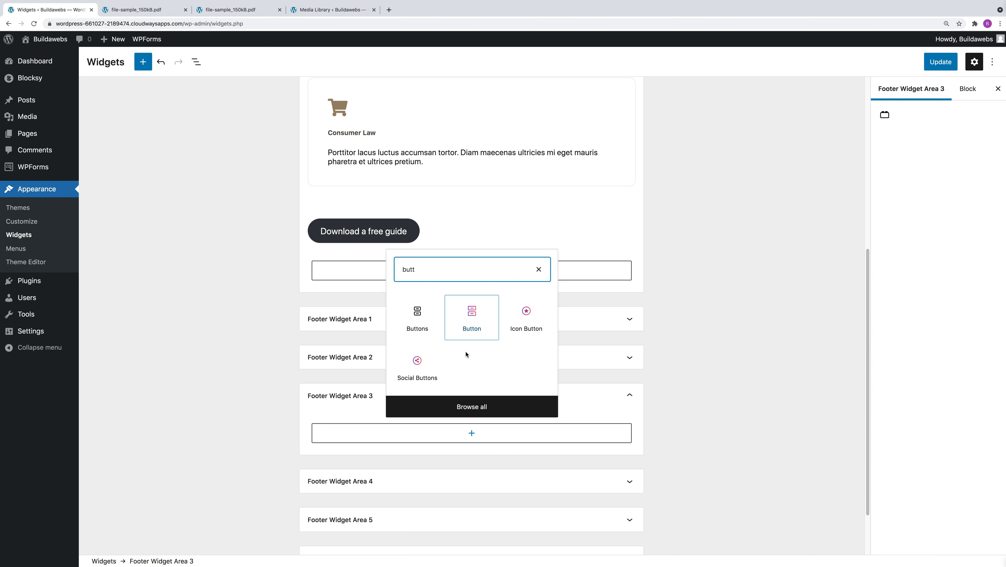
pyautogui.click(416, 321)
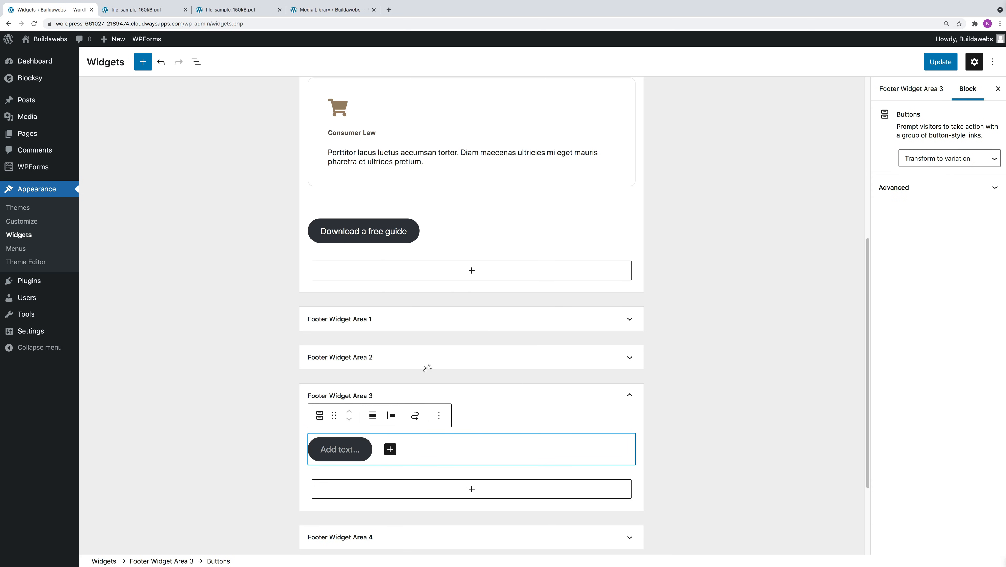
# Label the new button in Footer Widget Area 3 "Download a free guide".
pyautogui.click(349, 450)
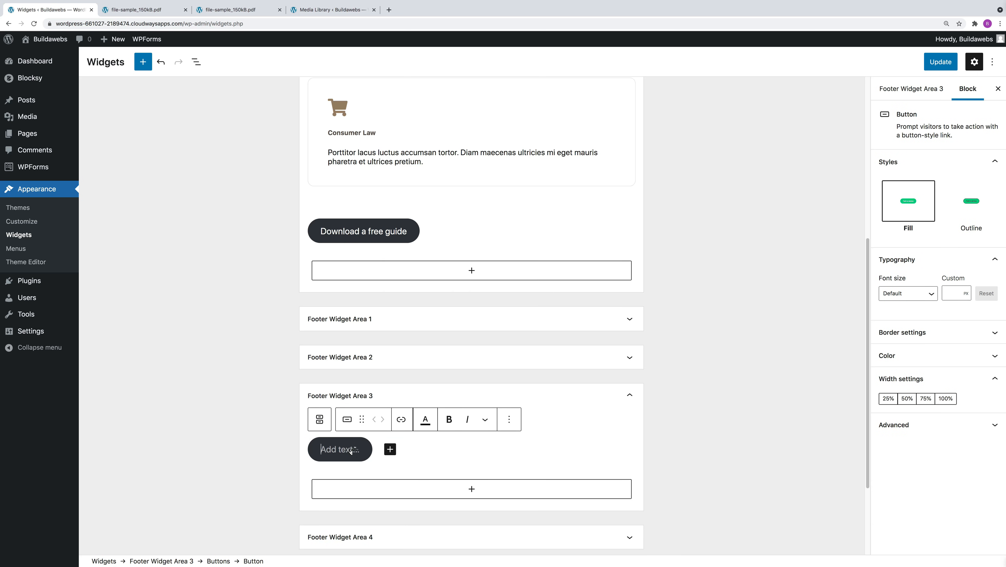
pyautogui.write('Down')
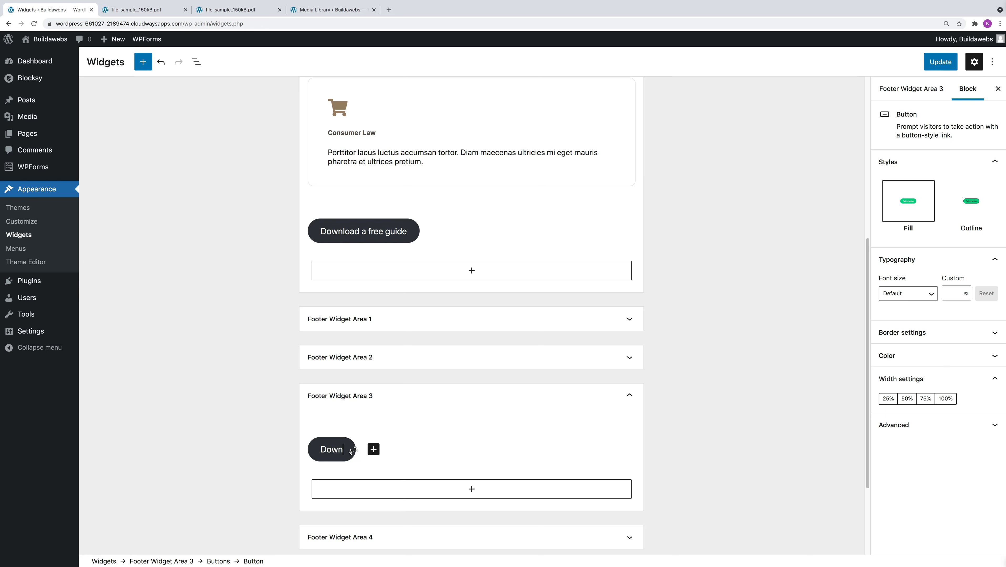
pyautogui.write('load a feee')
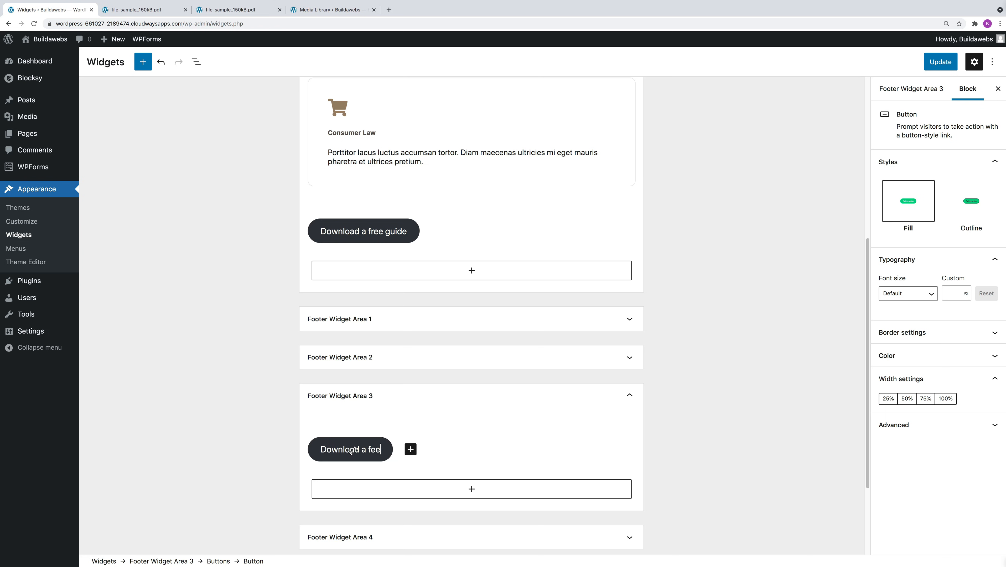
pyautogui.press('BackSpace')
pyautogui.press('BackSpace')
pyautogui.press('BackSpace')
pyautogui.write('ree guide')
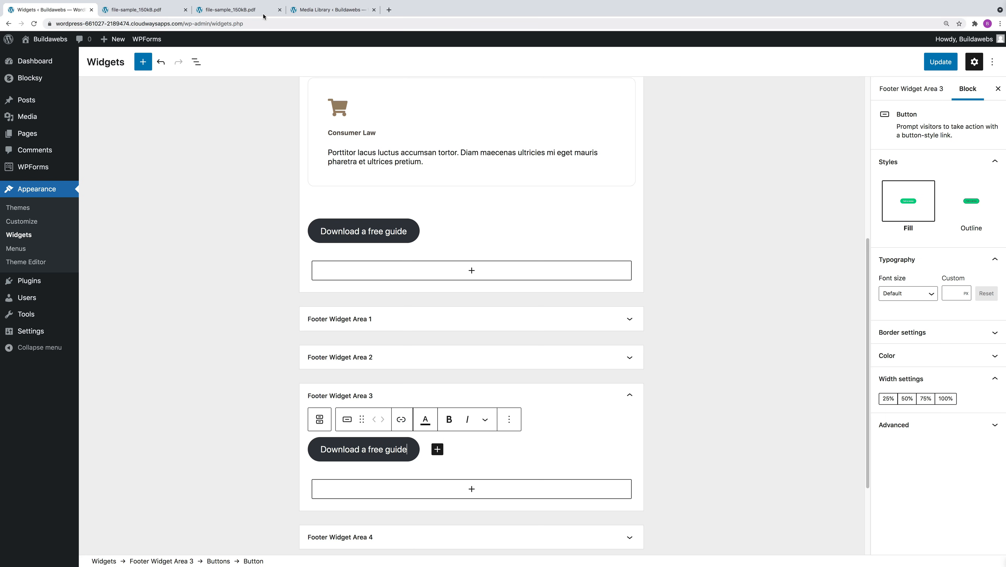
# Copy the file URL of file-sample_150kB.pdf from its Media Library attachment details and return to the Widgets screen.
pyautogui.click(247, 10)
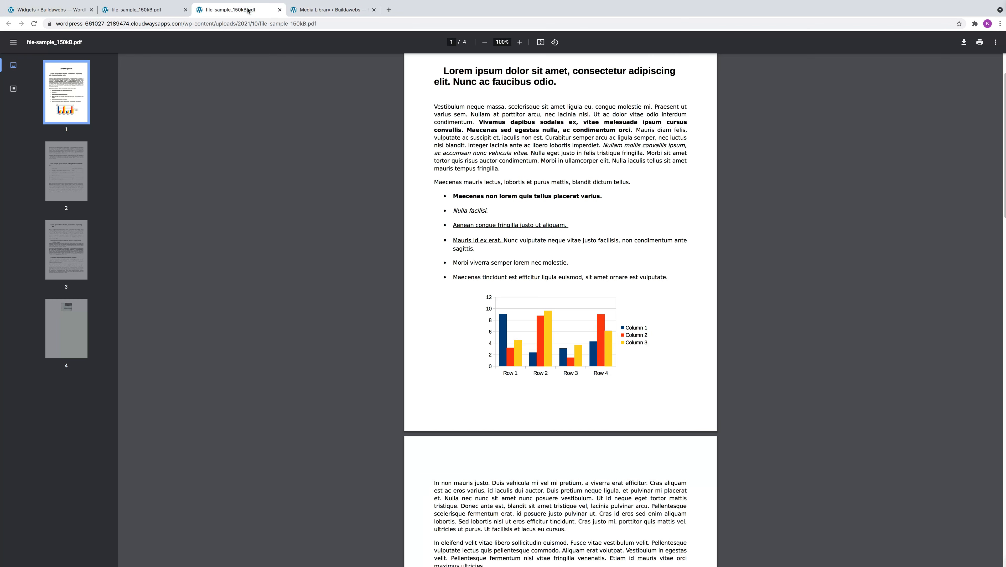
pyautogui.click(335, 11)
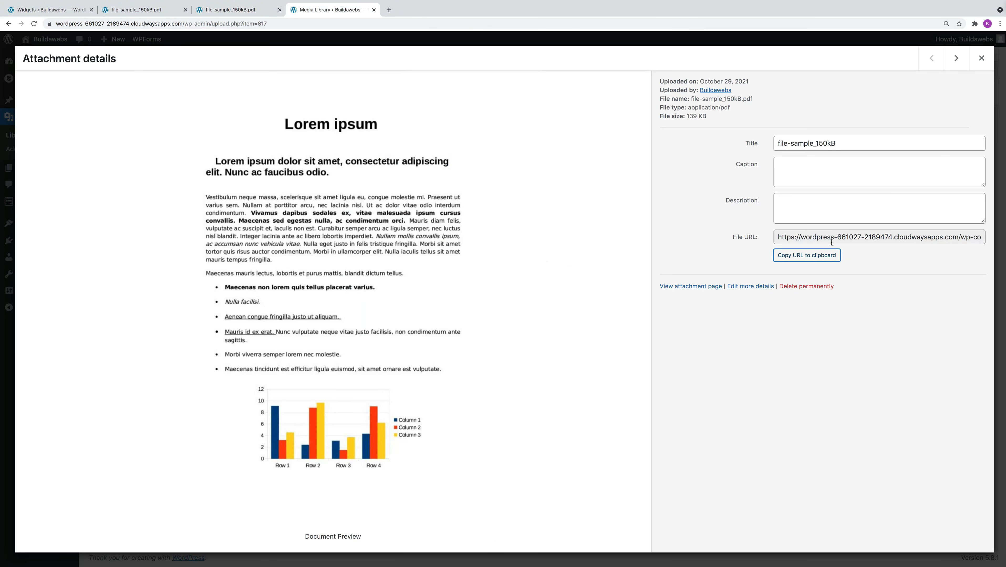
pyautogui.click(807, 257)
pyautogui.click(50, 10)
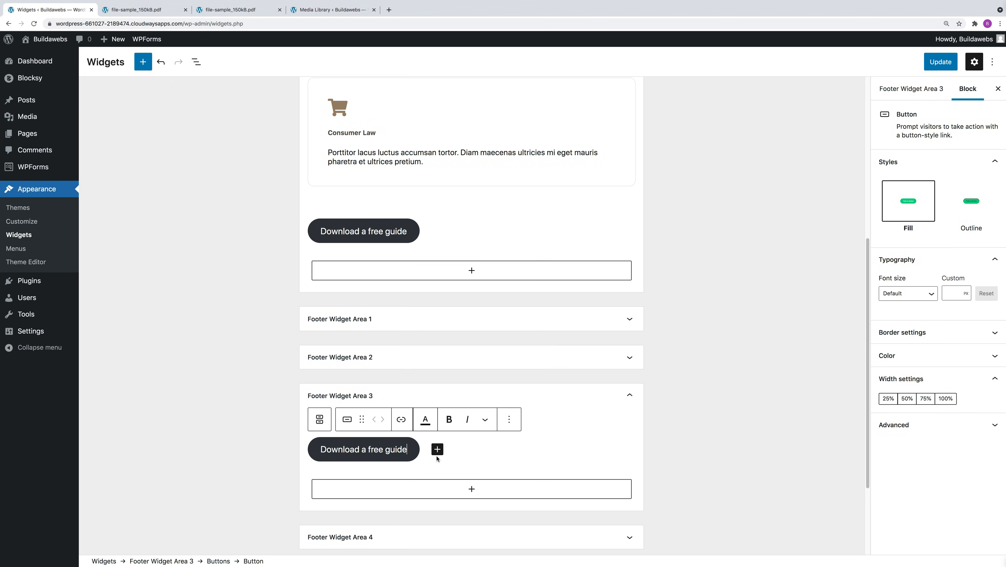
# Link the footer button to the copied PDF URL, make it open in a new tab, and save the widgets.
pyautogui.click(402, 419)
pyautogui.rightClick(356, 487)
pyautogui.click(377, 512)
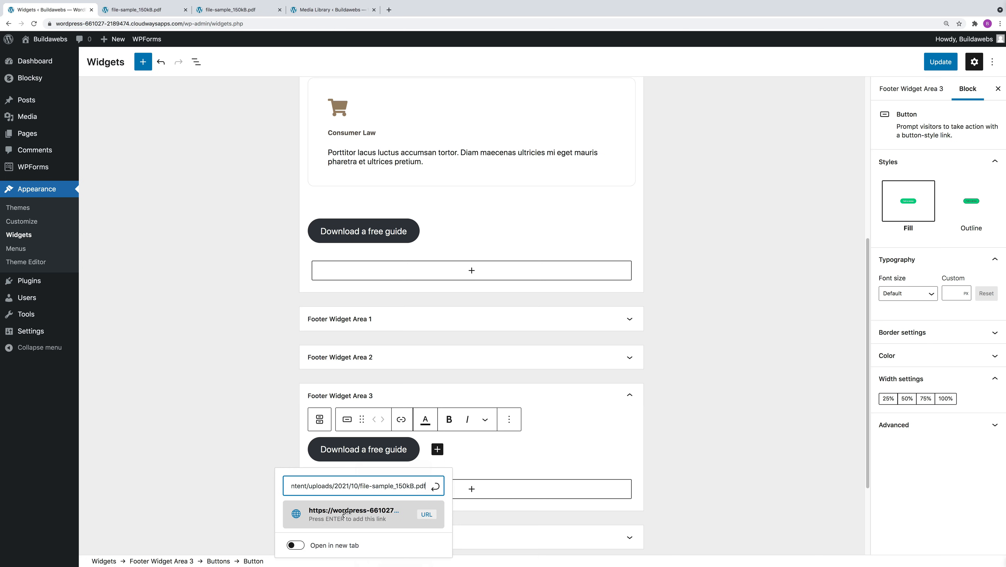
pyautogui.click(344, 514)
pyautogui.click(294, 515)
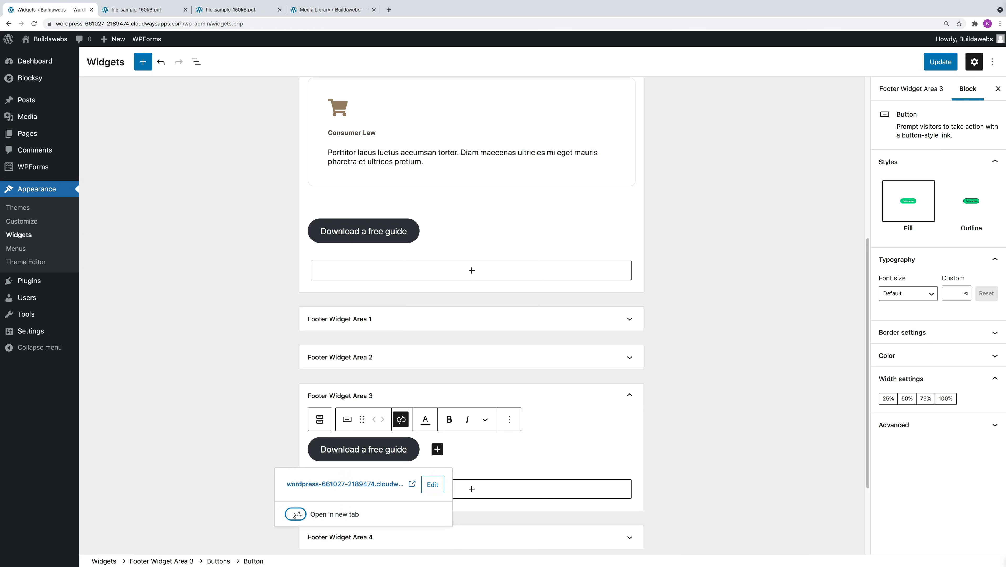
pyautogui.click(940, 62)
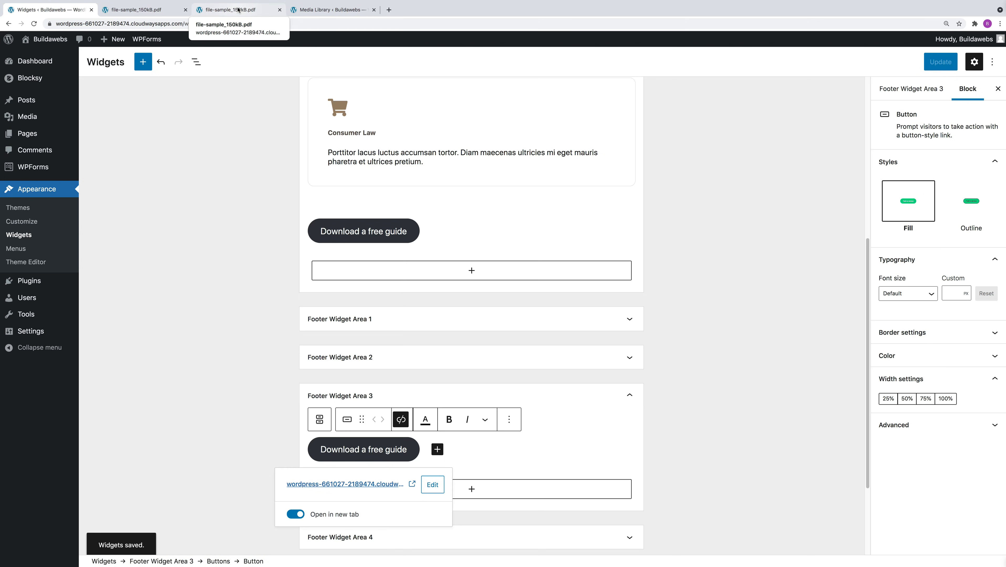
# Open the live site in the Customizer and check the footer in the homepage preview.
pyautogui.click(49, 39)
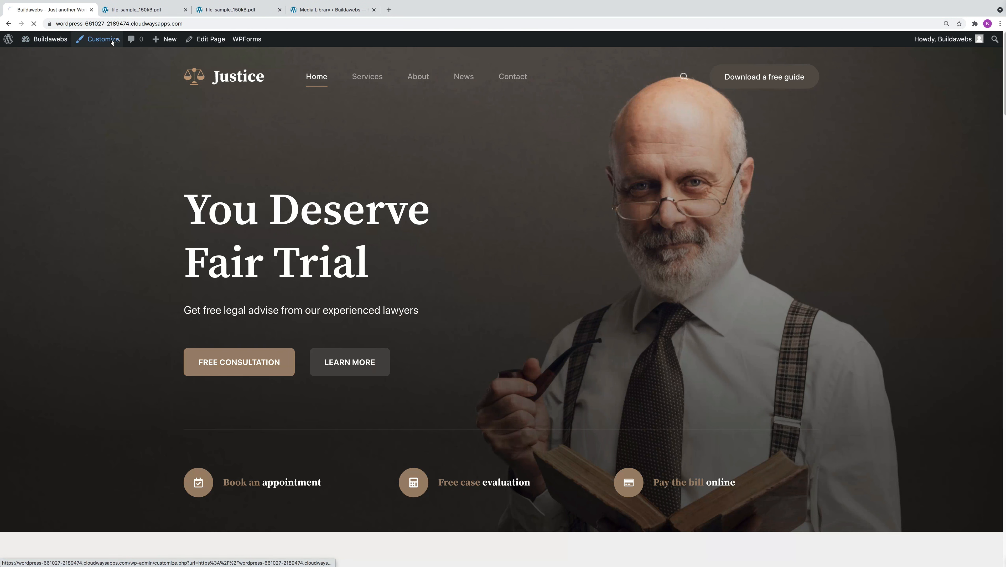
pyautogui.click(112, 41)
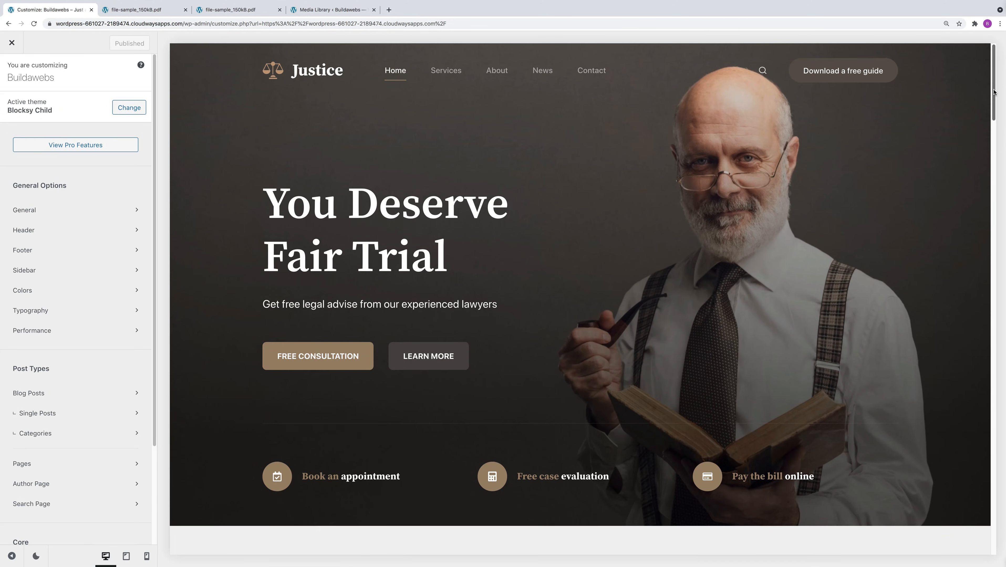
pyautogui.scroll(-20, 994, 92)
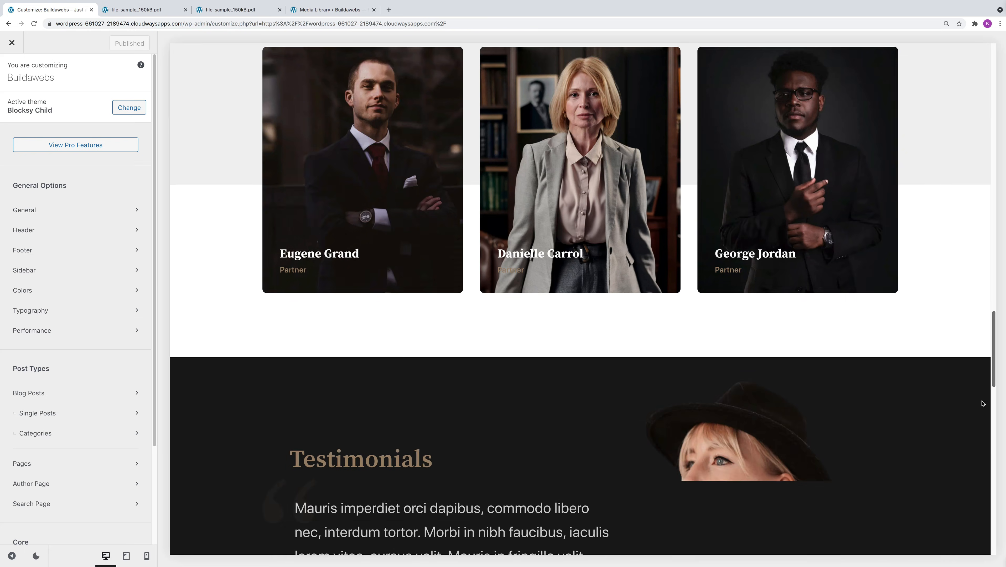
pyautogui.scroll(-15, 982, 404)
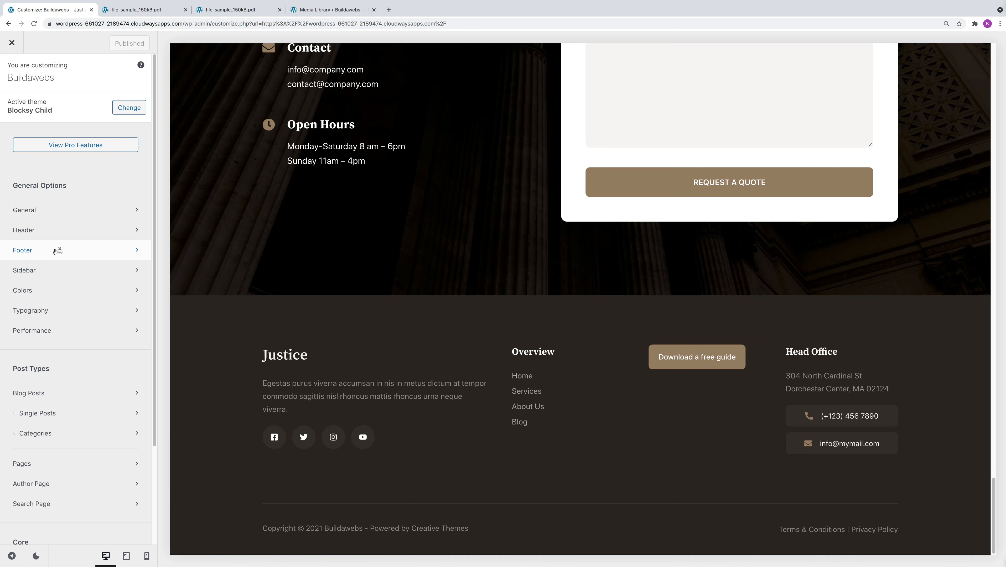
# Open the footer's Widget Area 3 settings, select its Buttons block, publish the footer, and close the Customizer.
pyautogui.click(56, 251)
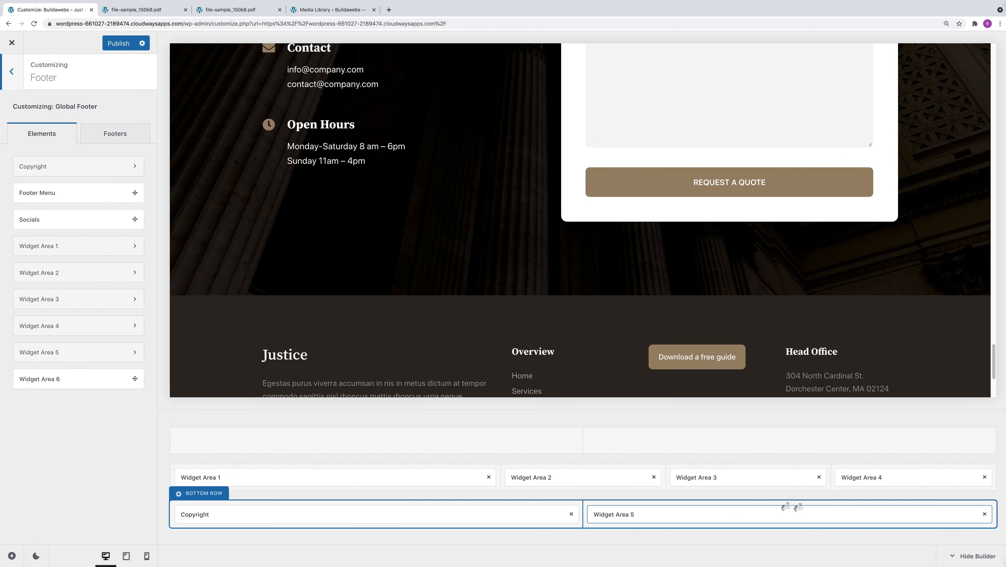
pyautogui.click(722, 476)
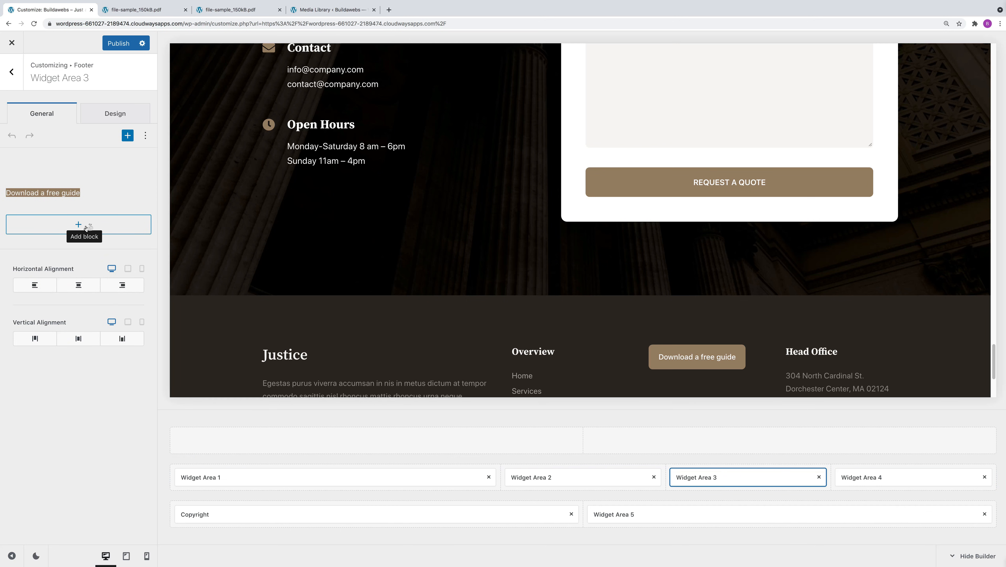
pyautogui.click(90, 193)
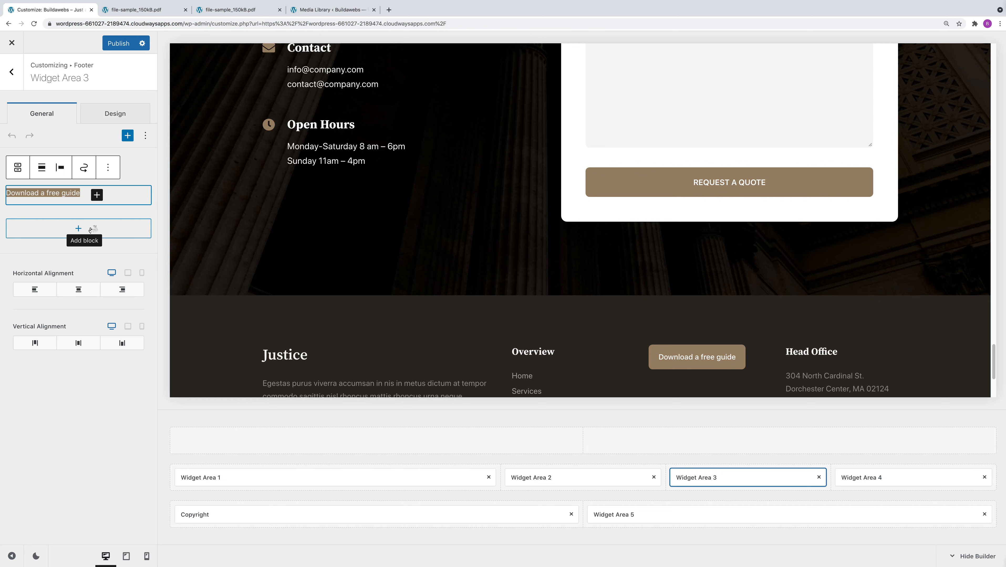
pyautogui.click(125, 44)
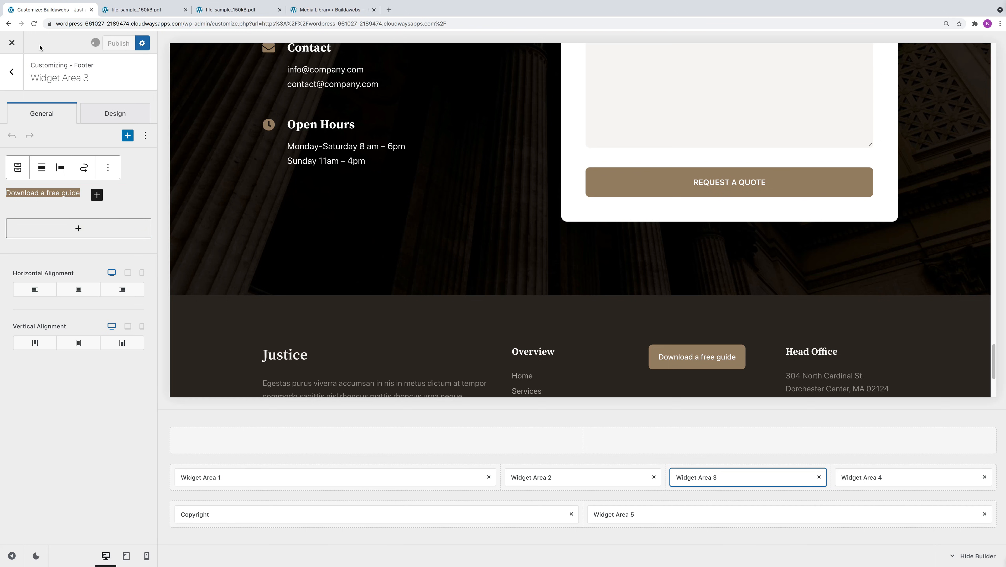
pyautogui.click(12, 45)
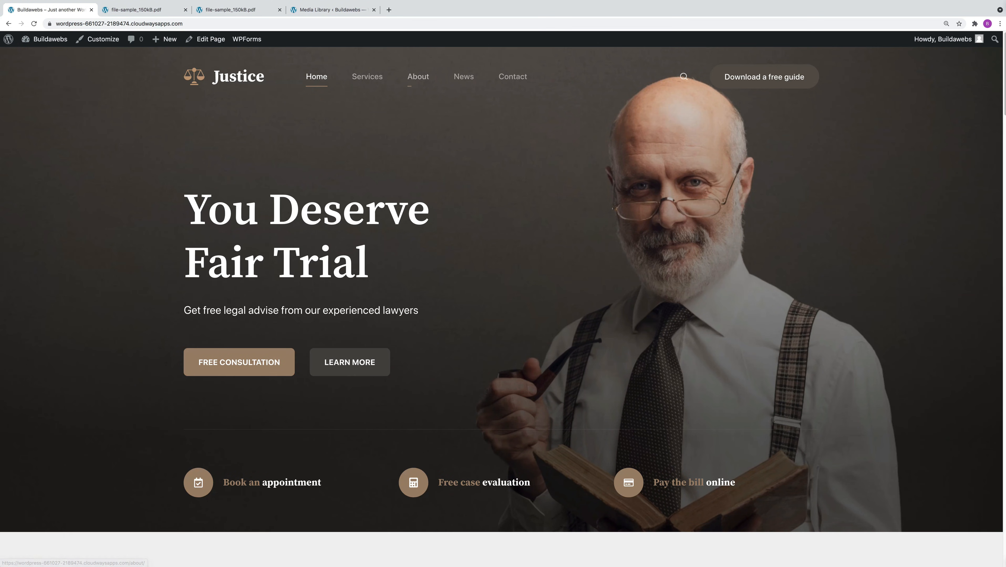
# Test the footer and header "Download a free guide" buttons on the live site and return to the homepage.
pyautogui.scroll(-15, 413, 91)
pyautogui.scroll(-10, 693, 451)
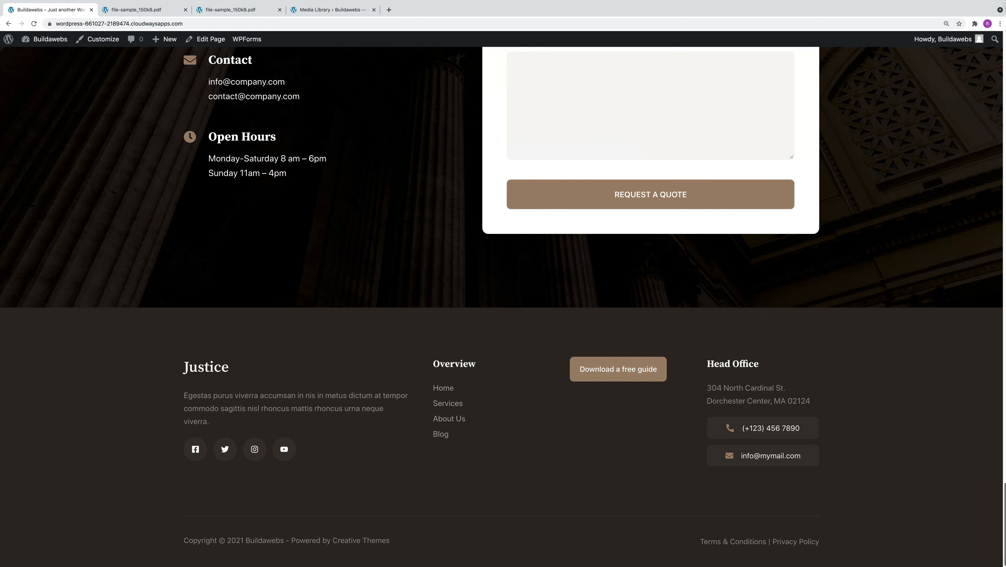
pyautogui.click(618, 372)
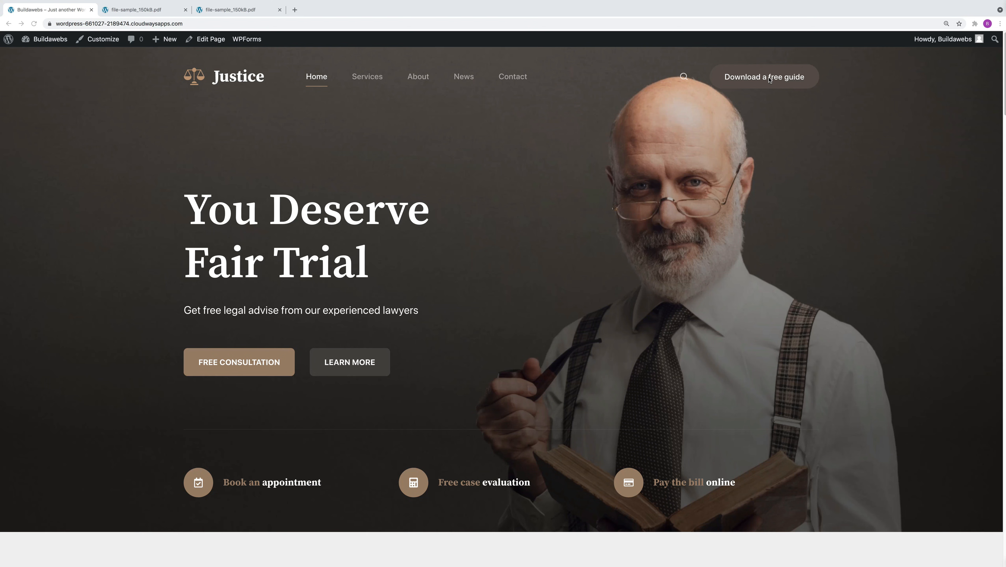
pyautogui.click(770, 77)
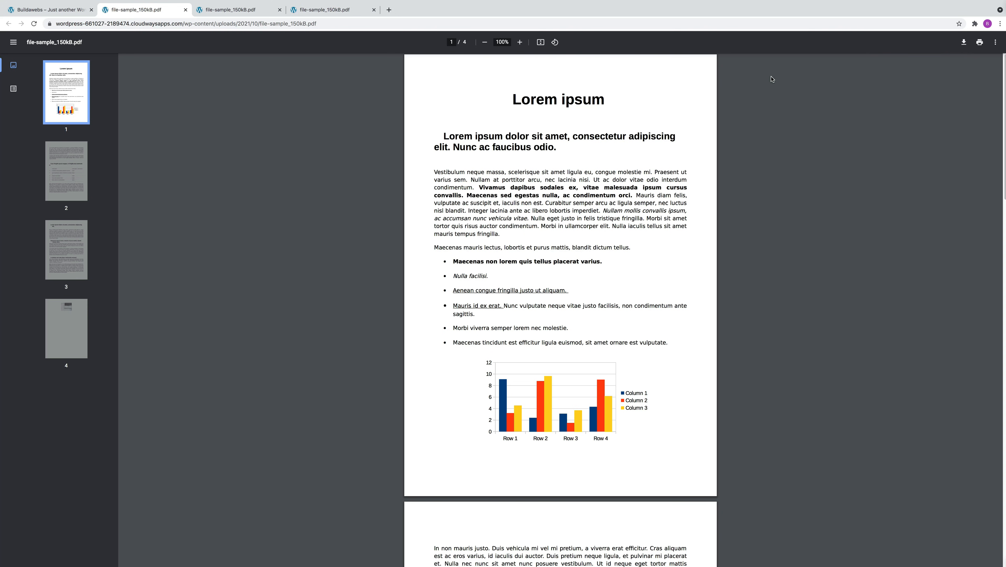
pyautogui.click(74, 12)
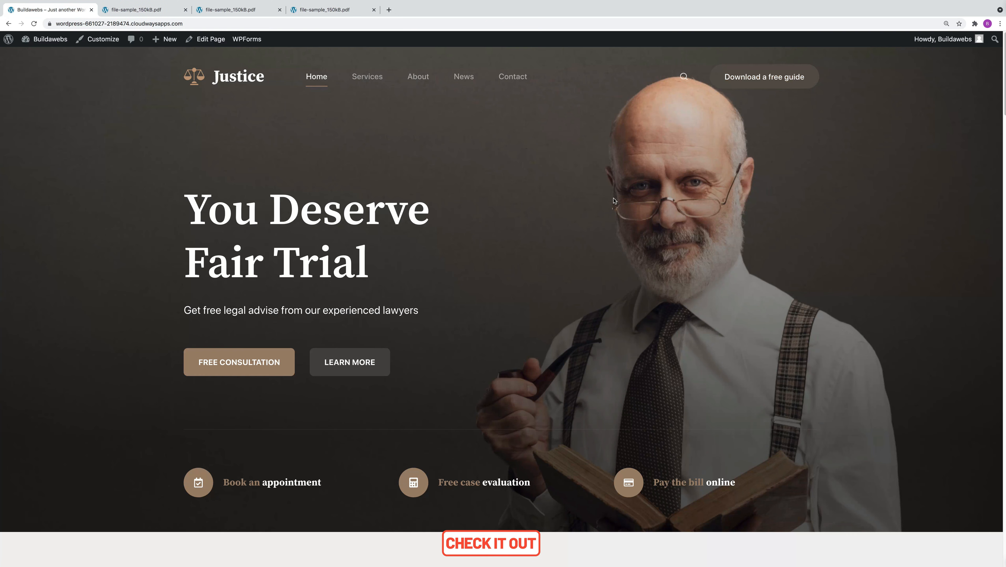